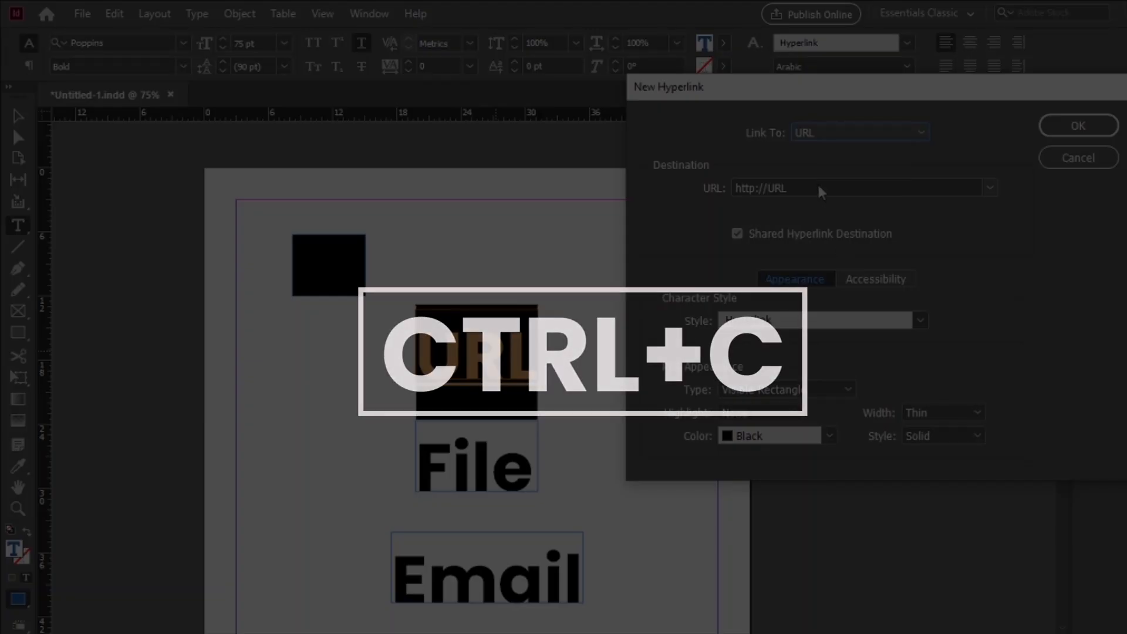
{"action": "type", "text": "https://www.youtube.com/@LeeGraphics-313"}
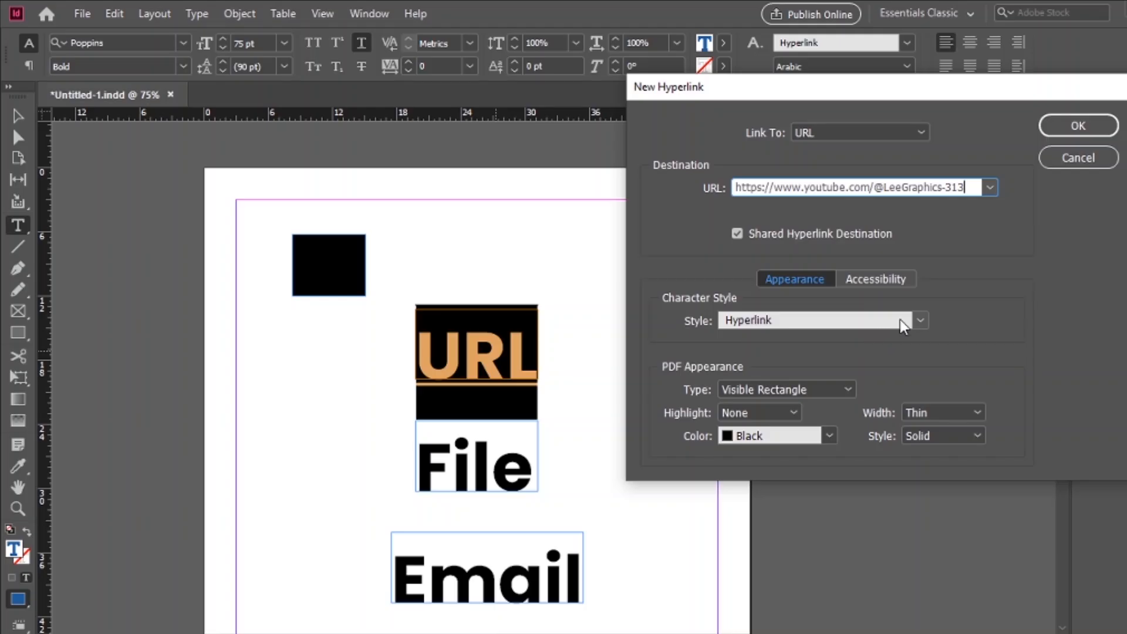
{"action": "left_click", "coordinate": [920, 321]}
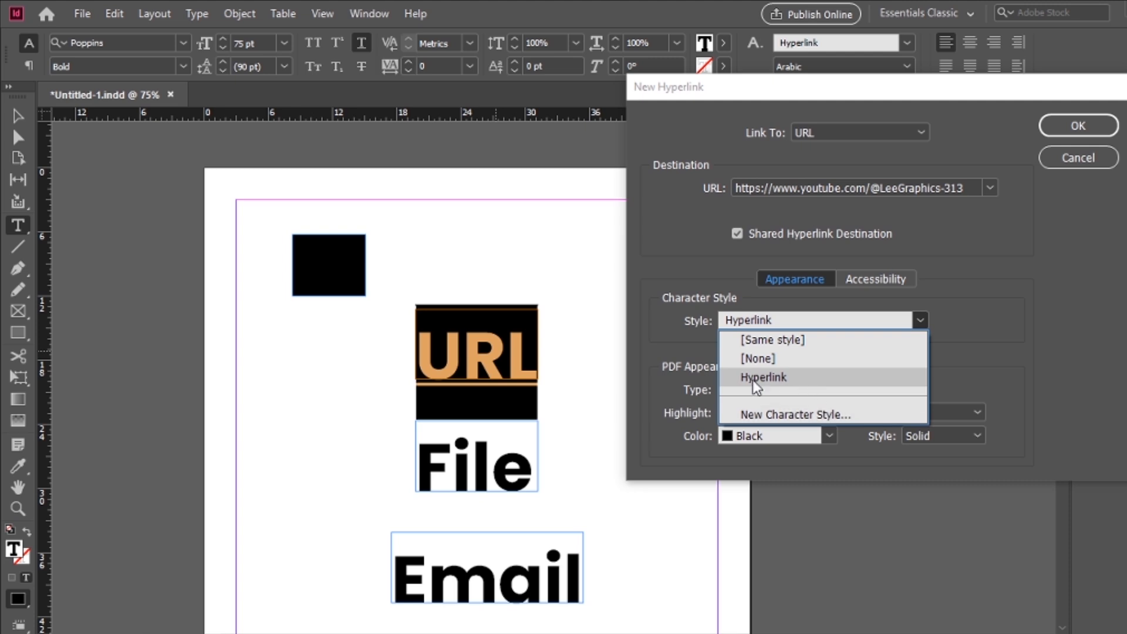
{"action": "left_click", "coordinate": [759, 417]}
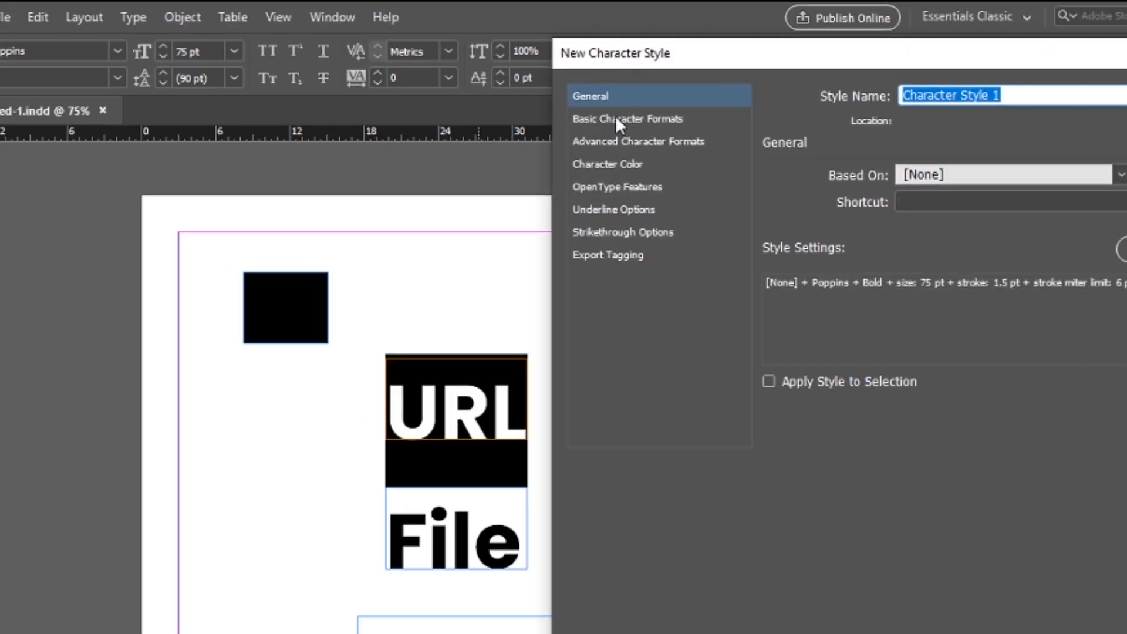
Look through the new character style's basic format, character color and underline settings.
{"action": "left_click", "coordinate": [614, 102]}
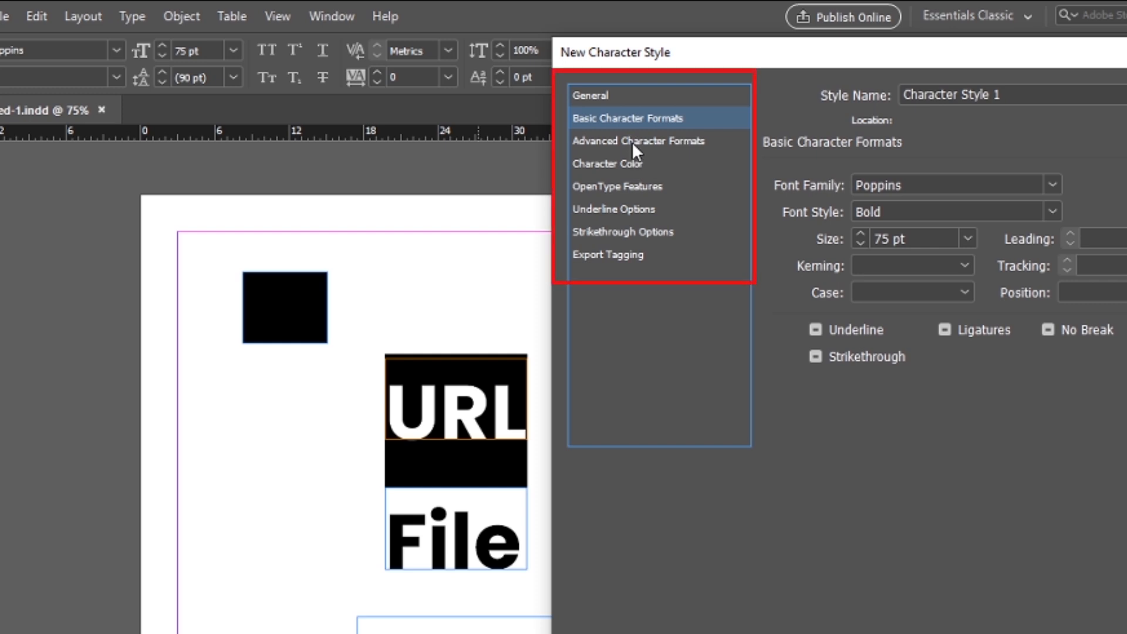
{"action": "left_click", "coordinate": [631, 142]}
{"action": "left_click", "coordinate": [642, 96]}
{"action": "left_click", "coordinate": [637, 119]}
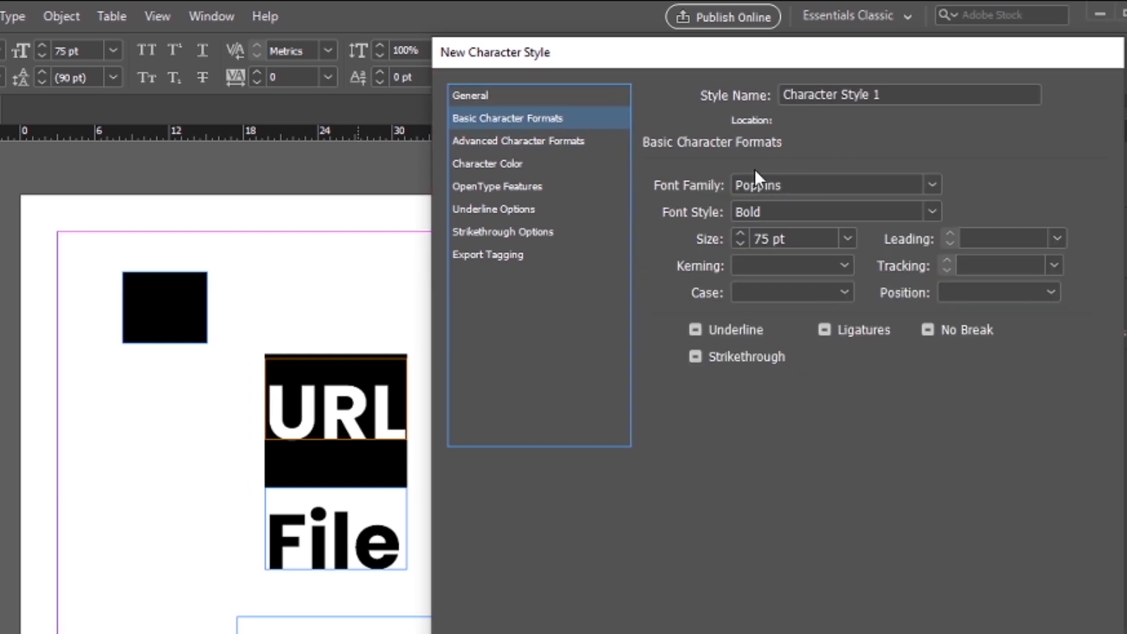
{"action": "left_click", "coordinate": [637, 163]}
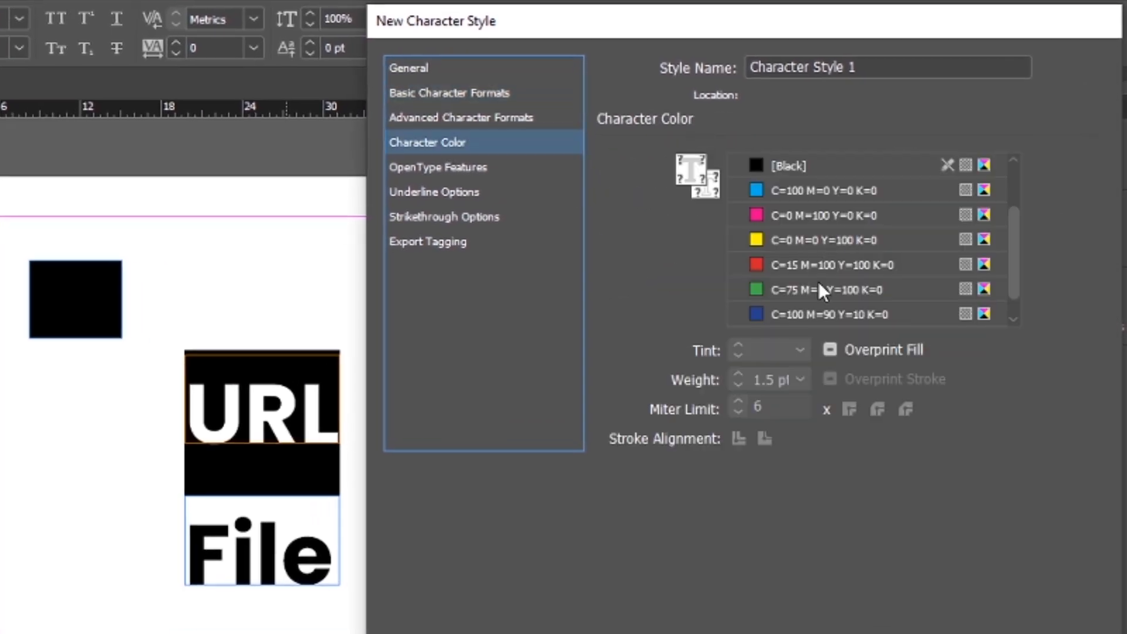
{"action": "scroll", "coordinate": [818, 288], "scroll_direction": "down", "scroll_amount": 1}
{"action": "scroll", "coordinate": [780, 286], "scroll_direction": "up", "scroll_amount": 3}
{"action": "left_click", "coordinate": [470, 191]}
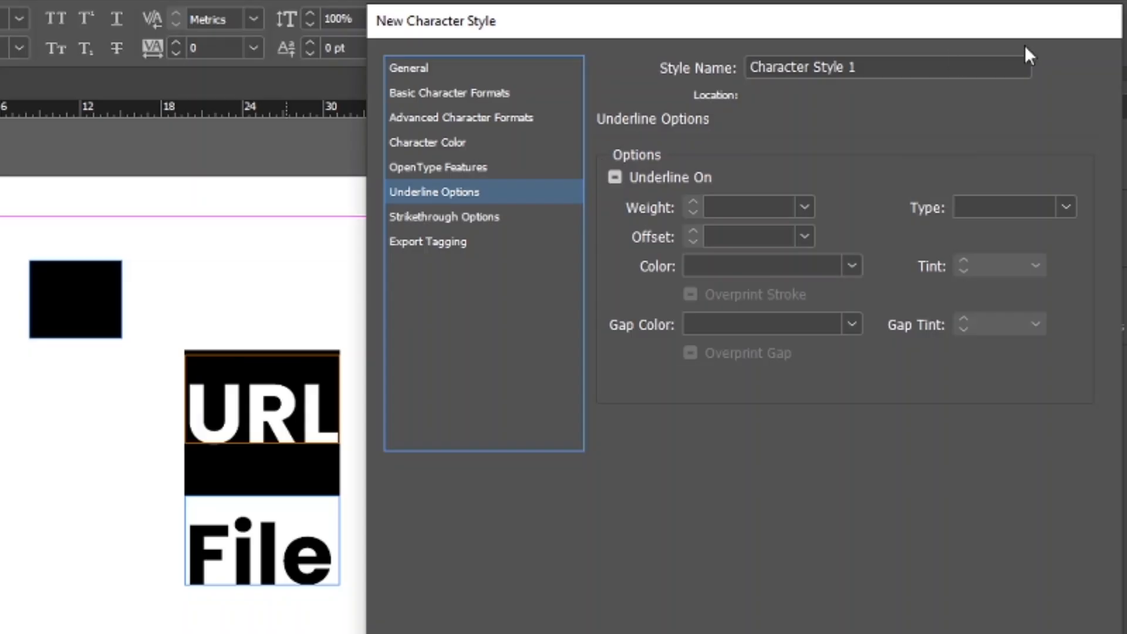
Name the new character style Lee Graphics link and save it for use on the URL hyperlink.
{"action": "triple_click", "coordinate": [933, 65]}
{"action": "type", "text": "Hy"}
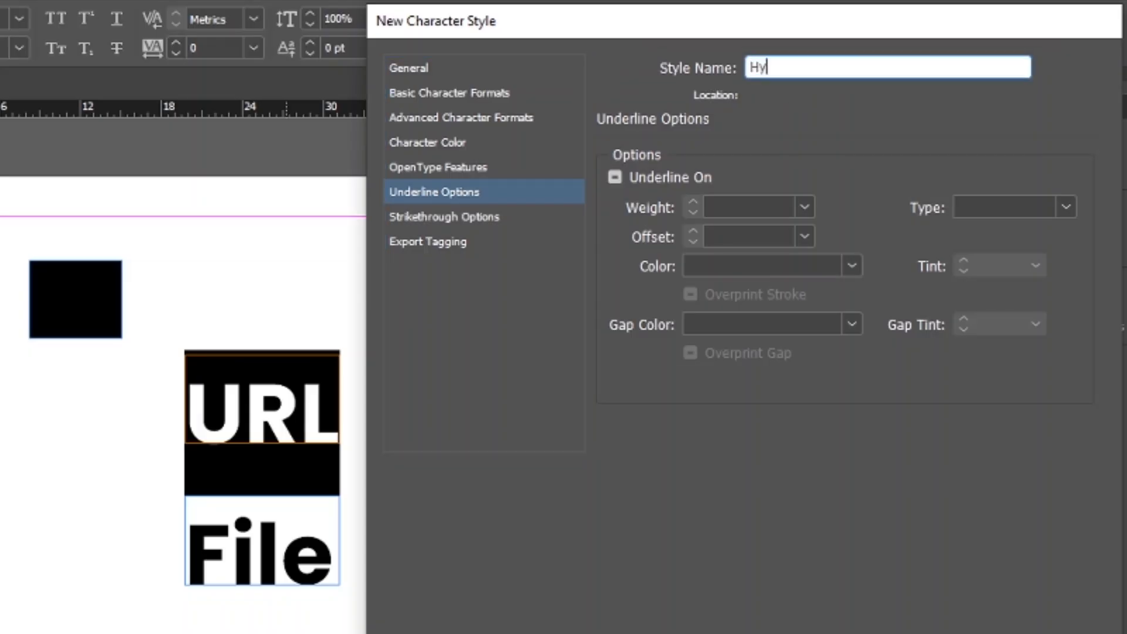
{"action": "type", "text": "per"}
{"action": "key", "text": "ctrl+a"}
{"action": "type", "text": "Lee Graphics lnk"}
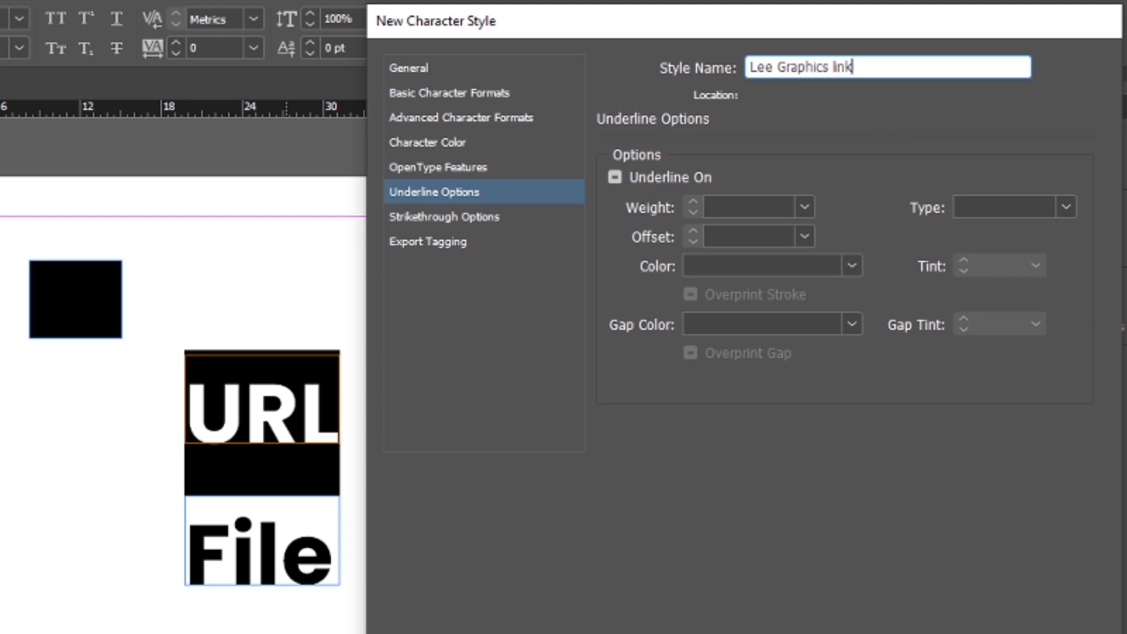
{"action": "left_click", "coordinate": [878, 545]}
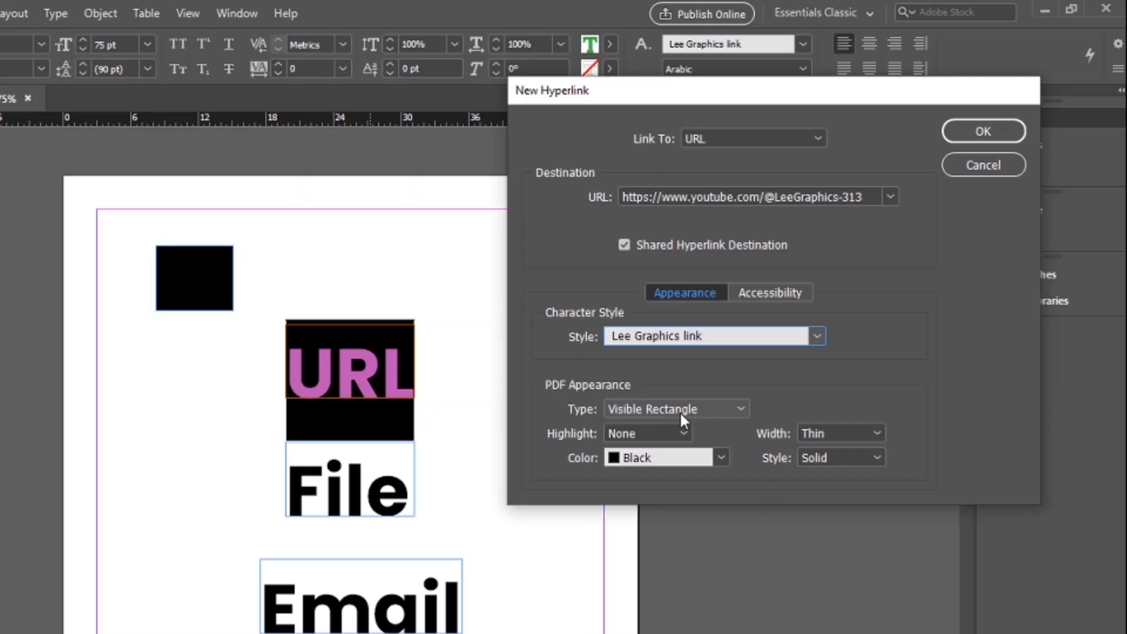
Set the link's PDF appearance type to Visible Rectangle and its color to Violet.
{"action": "left_click", "coordinate": [679, 411]}
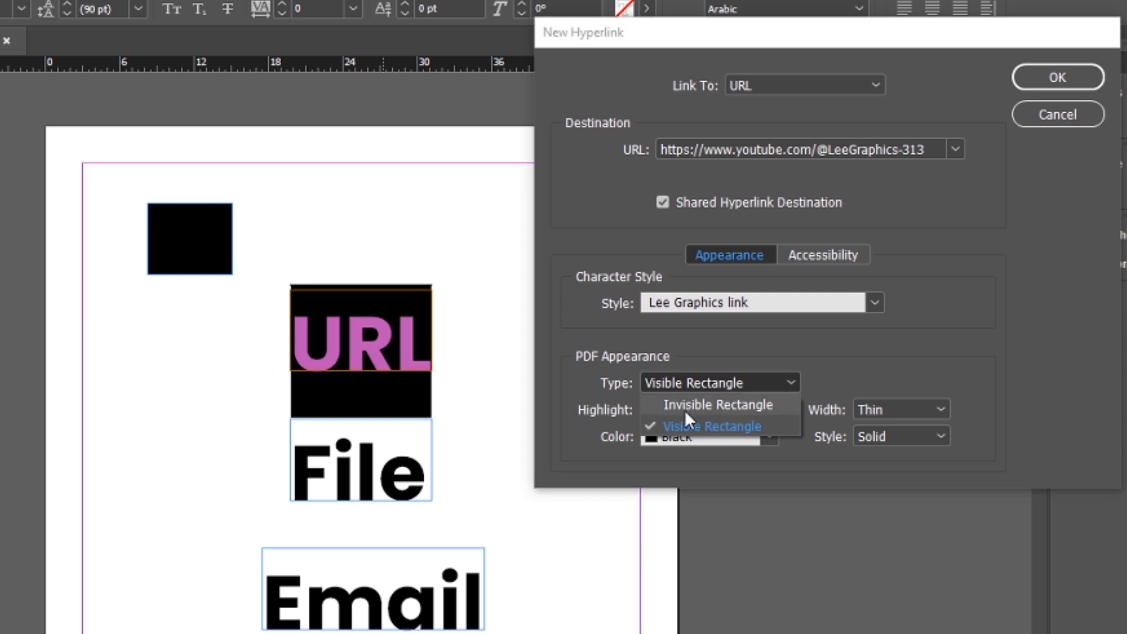
{"action": "left_click", "coordinate": [685, 410]}
{"action": "left_click", "coordinate": [707, 386]}
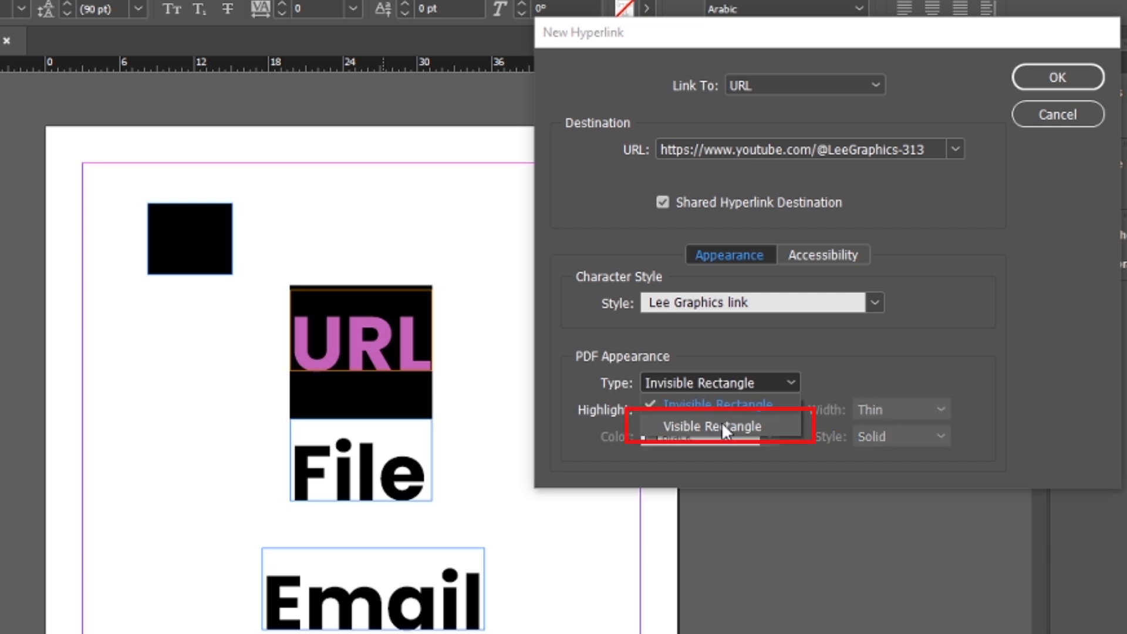
{"action": "left_click", "coordinate": [721, 422]}
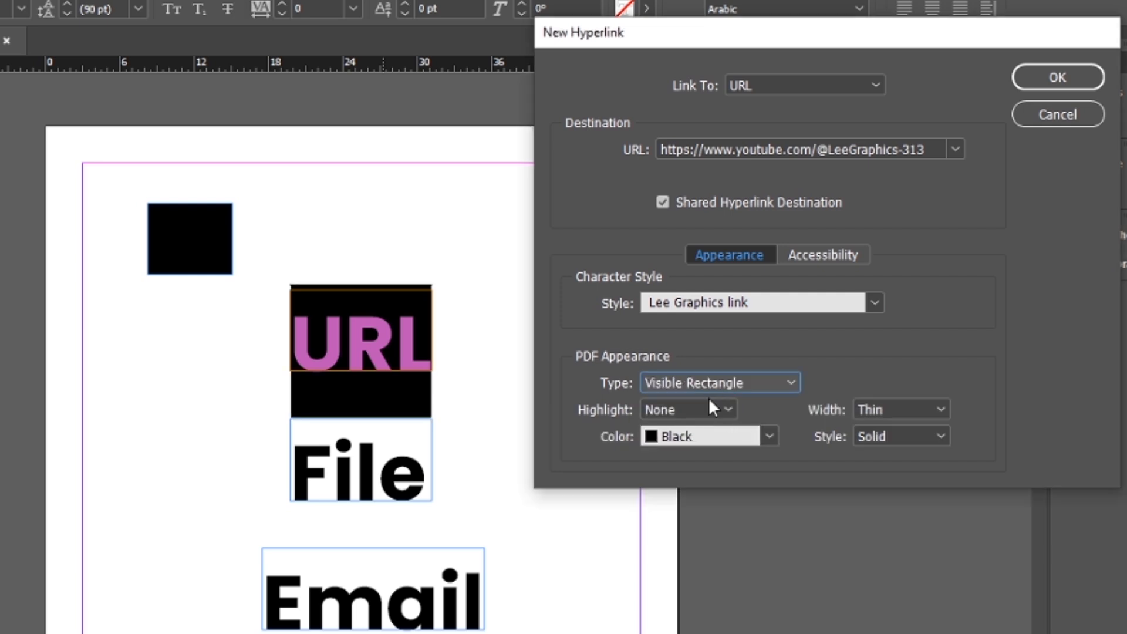
{"action": "left_click", "coordinate": [767, 436]}
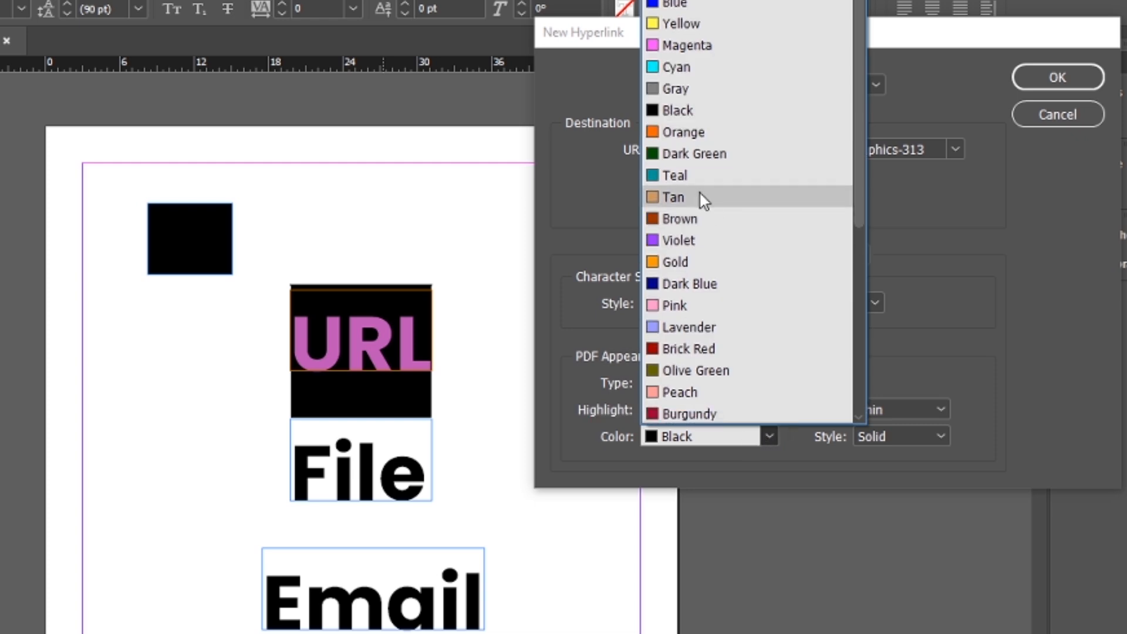
{"action": "left_click", "coordinate": [693, 237]}
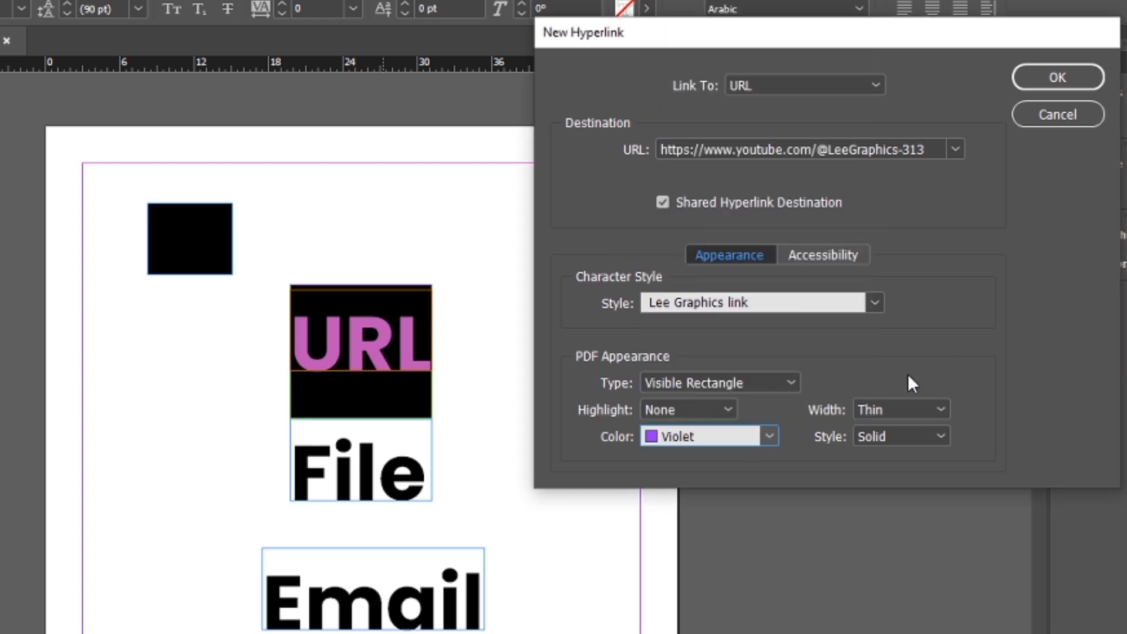
Give the link rectangle a Medium width and a Dashed style, and create the URL hyperlink.
{"action": "left_click", "coordinate": [909, 409]}
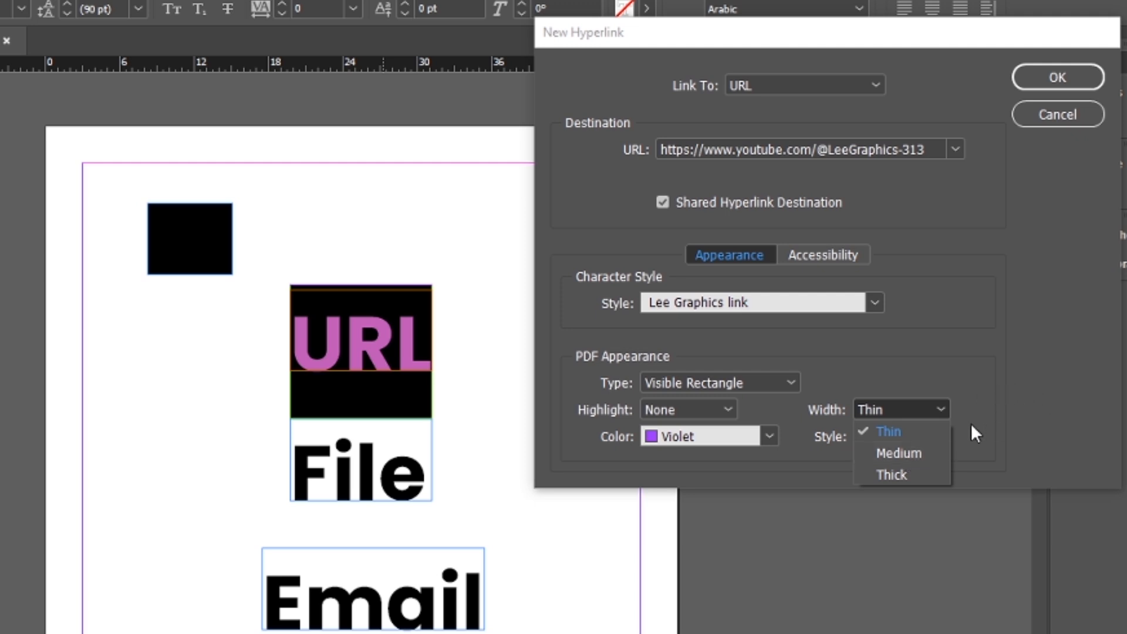
{"action": "left_click", "coordinate": [931, 453]}
{"action": "left_click", "coordinate": [931, 436]}
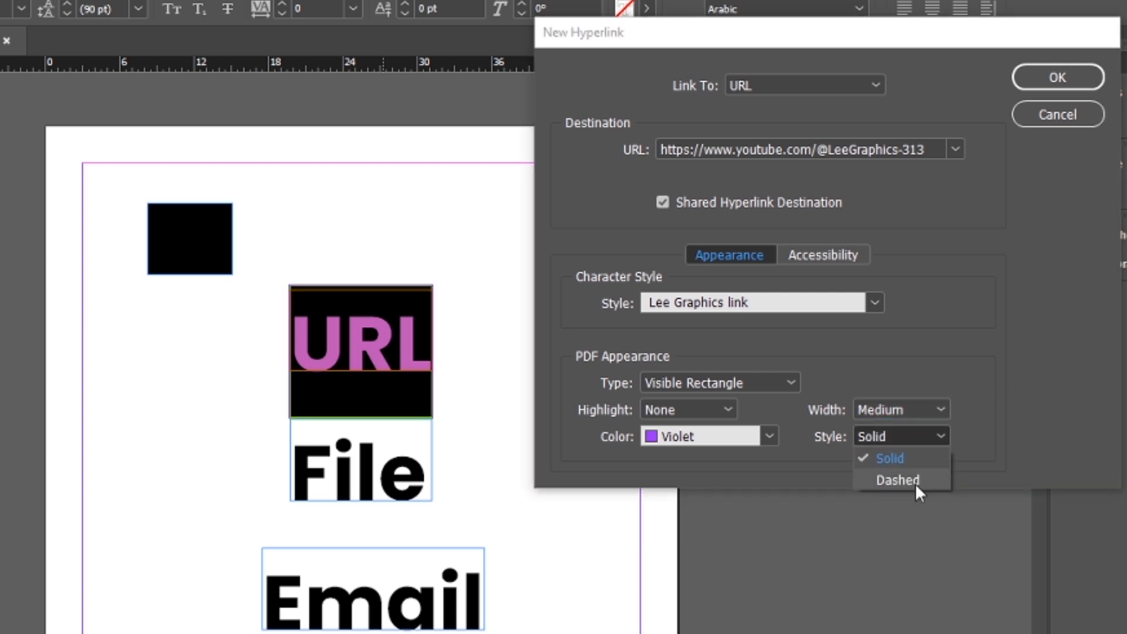
{"action": "left_click", "coordinate": [914, 483]}
{"action": "left_click", "coordinate": [918, 436]}
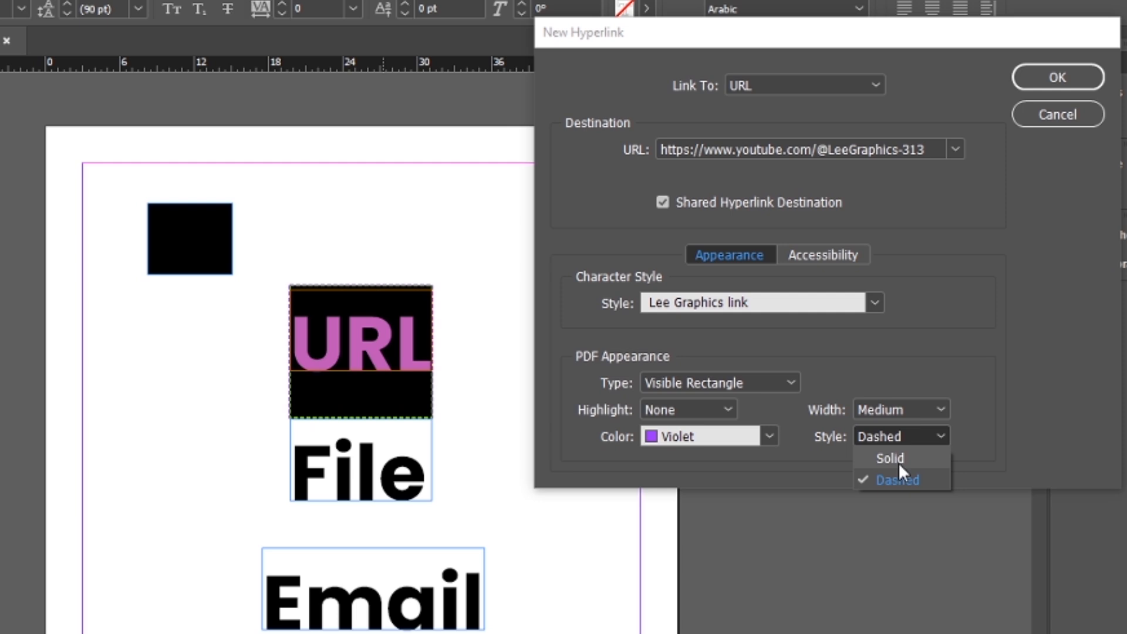
{"action": "left_click", "coordinate": [898, 463]}
{"action": "left_click", "coordinate": [905, 440]}
{"action": "left_click", "coordinate": [898, 479]}
{"action": "left_click_drag", "start_coordinate": [903, 79], "coordinate": [850, 0]}
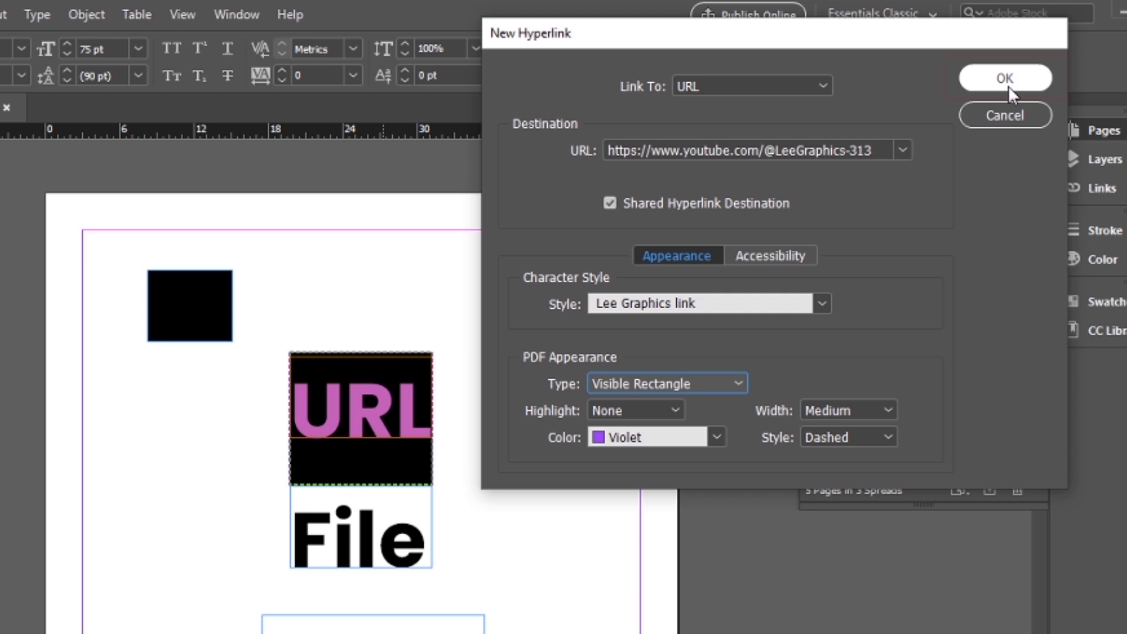
{"action": "left_click", "coordinate": [1006, 14]}
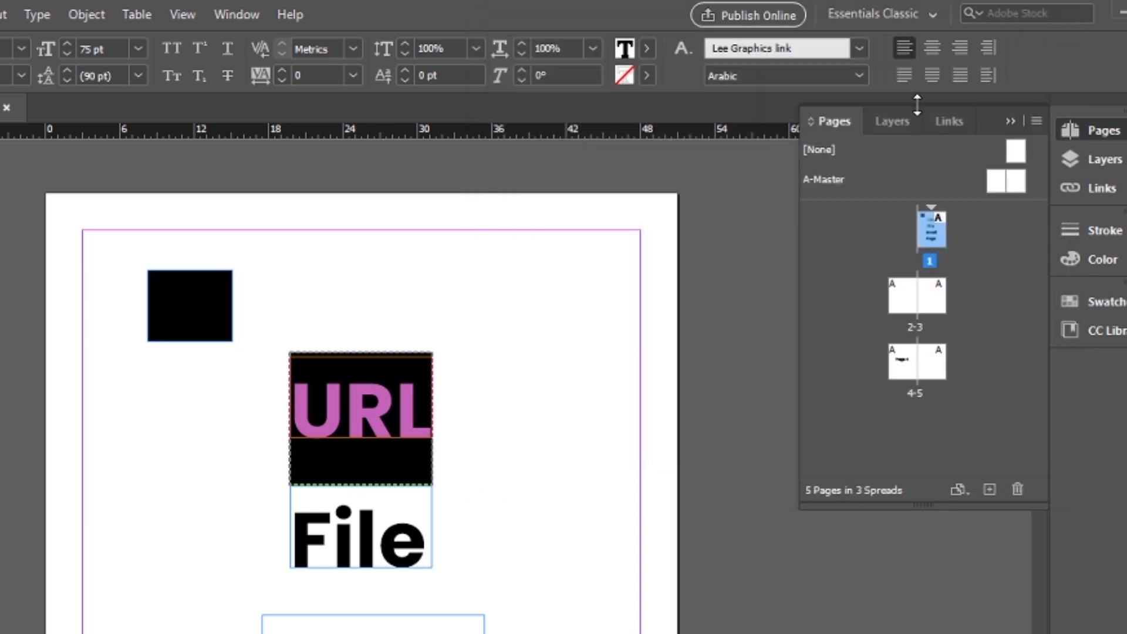
Deselect the text and examine the URL link's appearance and the other words on the page, toggling the preview mode.
{"action": "left_click", "coordinate": [19, 133]}
{"action": "left_click", "coordinate": [67, 394]}
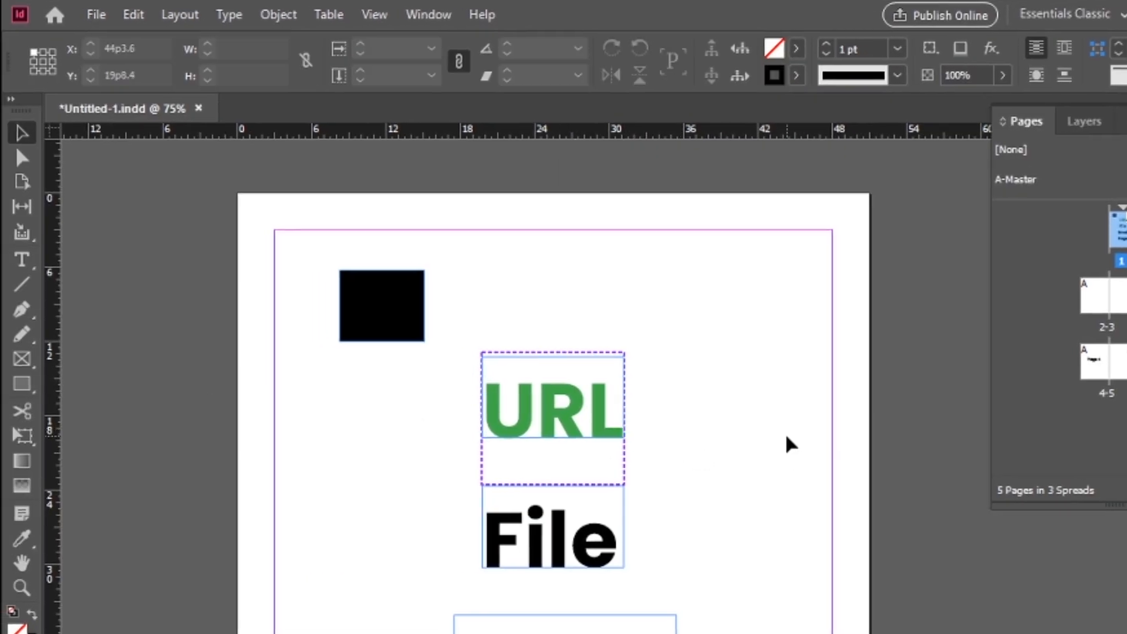
{"action": "key", "text": "w"}
{"action": "key", "text": "w"}
{"action": "scroll", "coordinate": [581, 433], "scroll_direction": "down", "scroll_amount": 3}
{"action": "scroll", "coordinate": [581, 433], "scroll_direction": "down", "scroll_amount": 2}
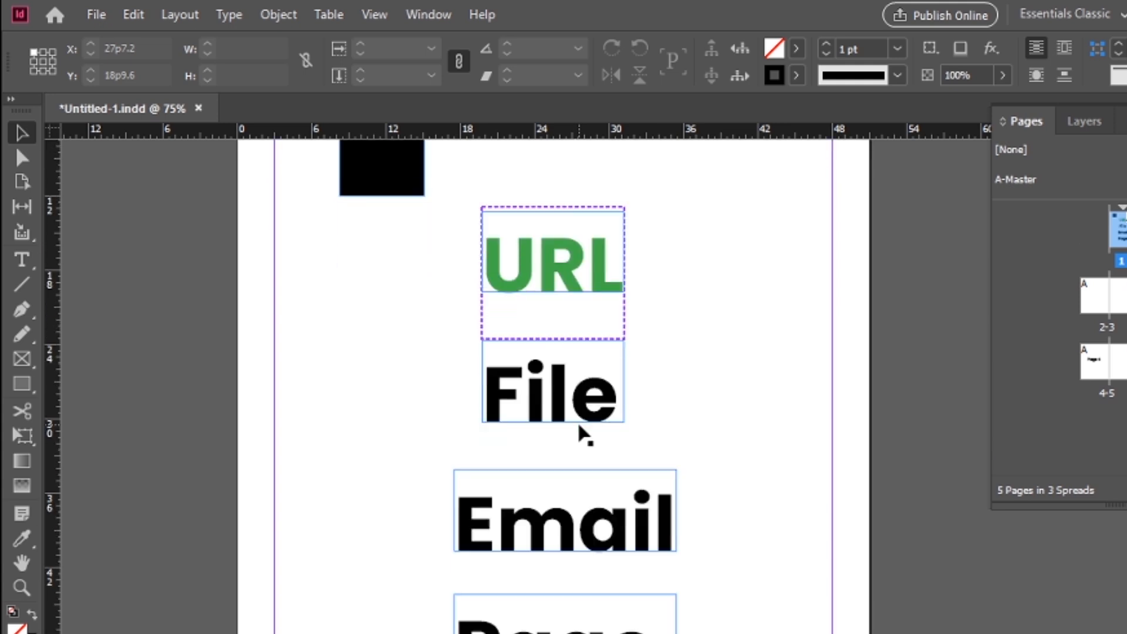
{"action": "scroll", "coordinate": [581, 433], "scroll_direction": "down", "scroll_amount": 3}
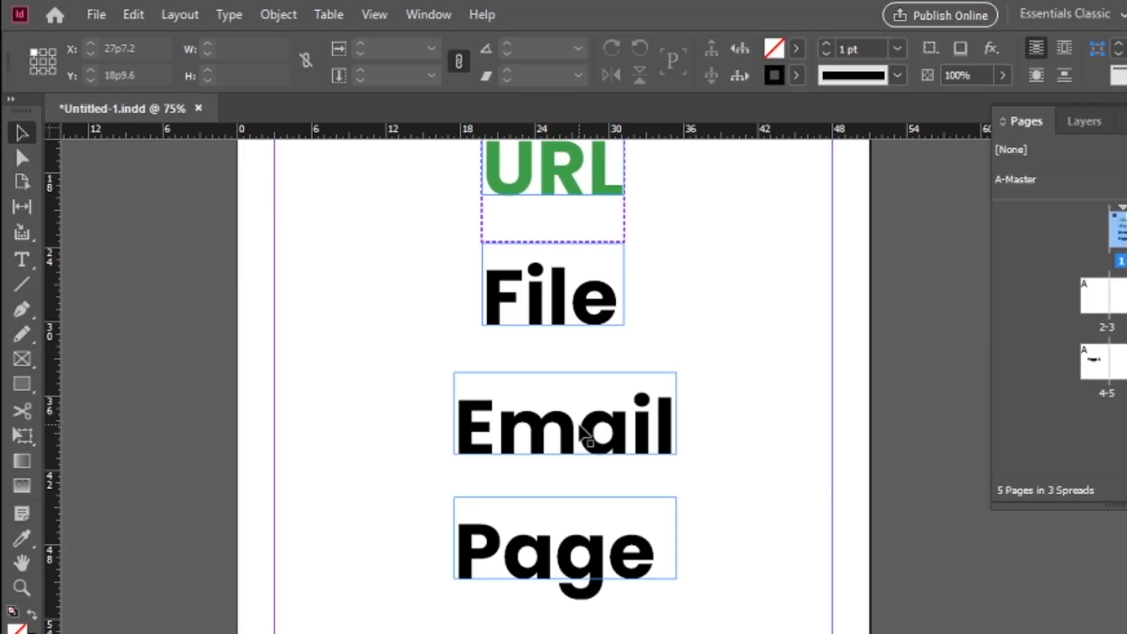
Start a new hyperlink on the whole word File and set its link type to File.
{"action": "scroll", "coordinate": [580, 427], "scroll_direction": "up", "scroll_amount": 4}
{"action": "double_click", "coordinate": [540, 489]}
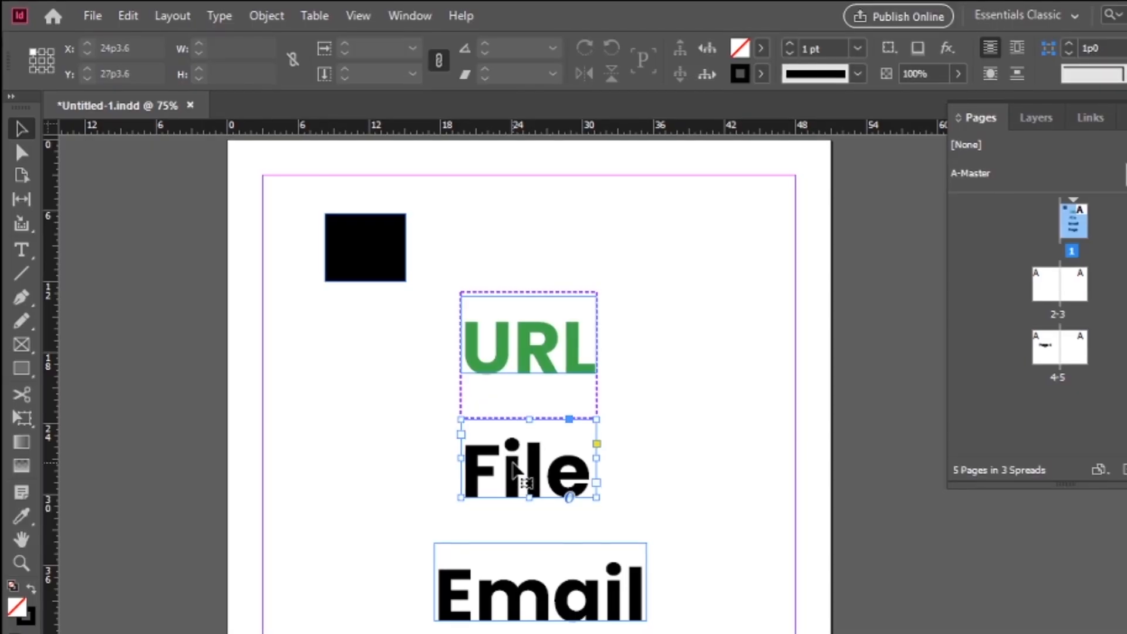
{"action": "key", "text": "ctrl+a"}
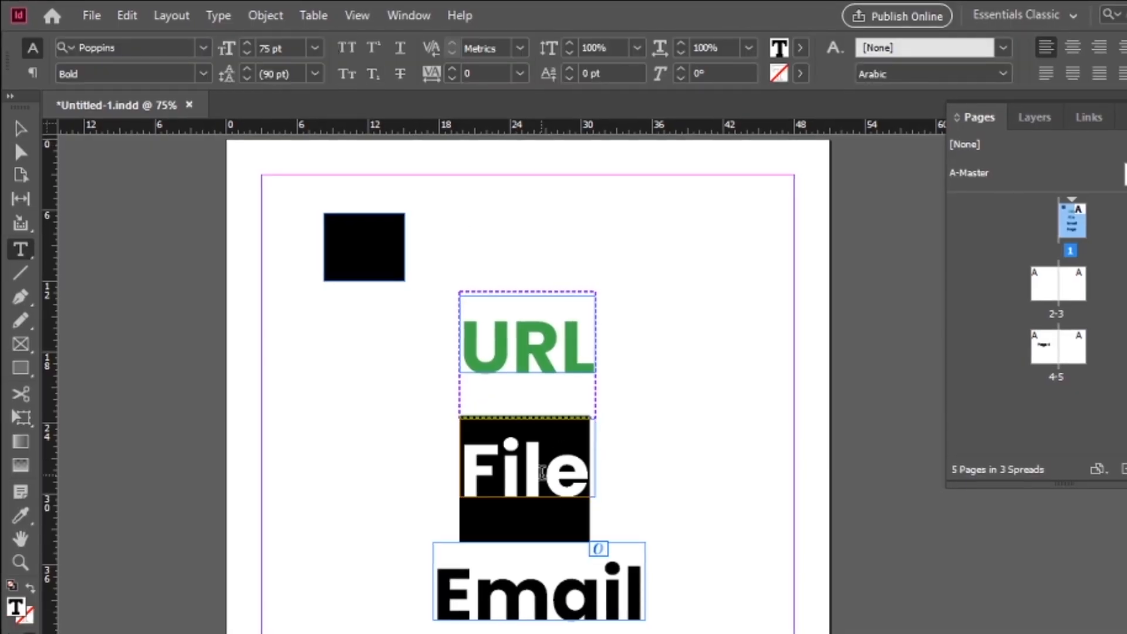
{"action": "right_click", "coordinate": [541, 473]}
{"action": "mouse_move", "coordinate": [724, 597]}
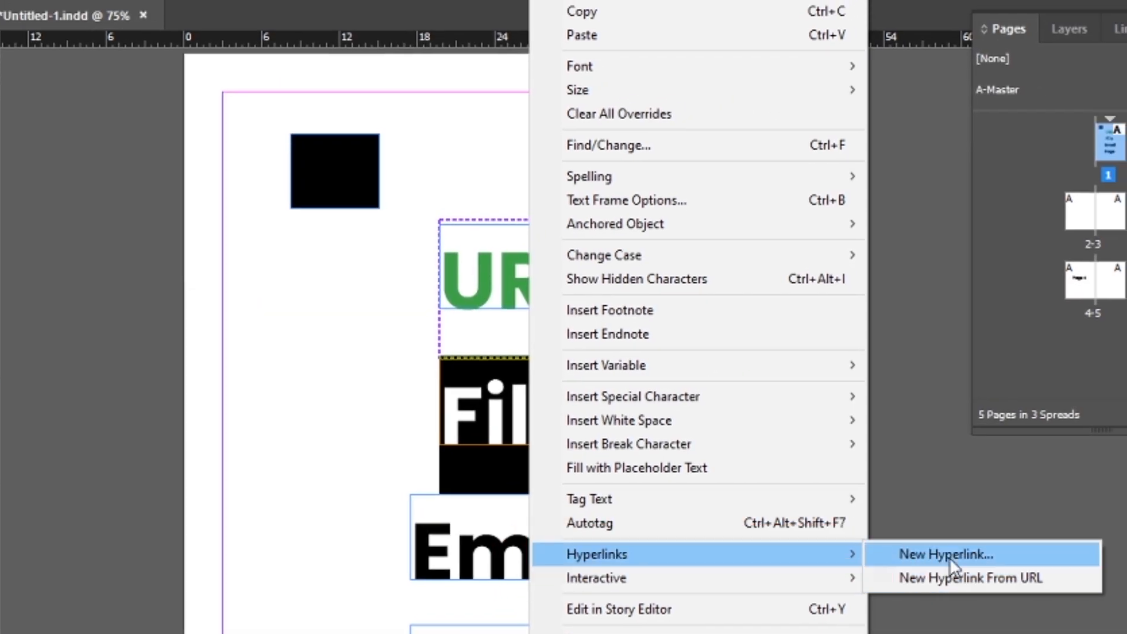
{"action": "left_click", "coordinate": [949, 555]}
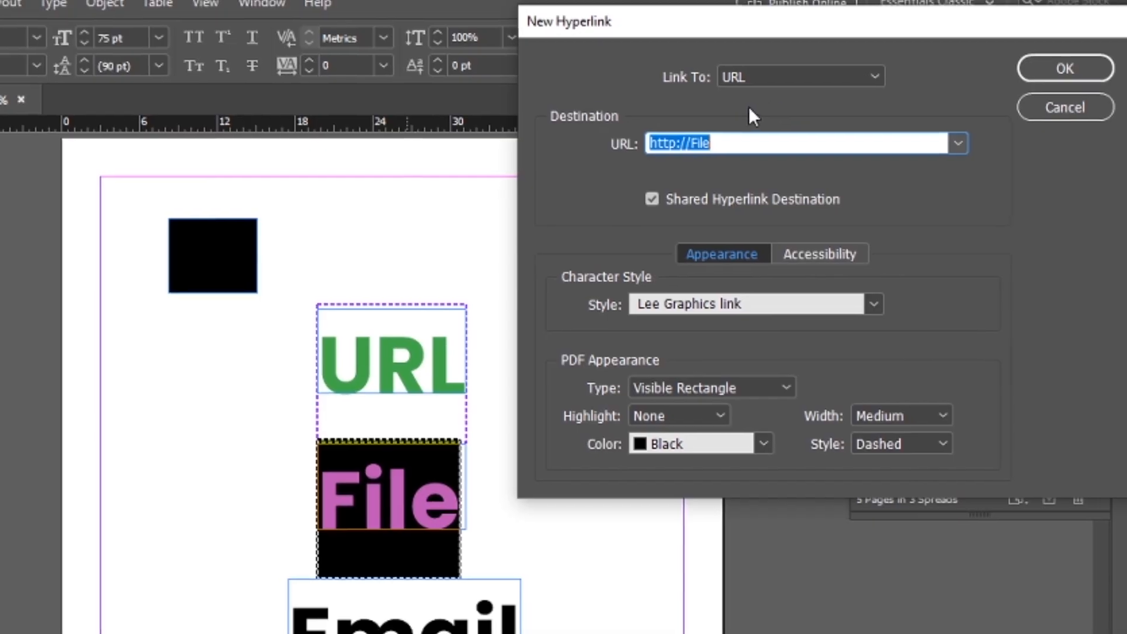
{"action": "left_click", "coordinate": [923, 1]}
{"action": "left_click", "coordinate": [755, 134]}
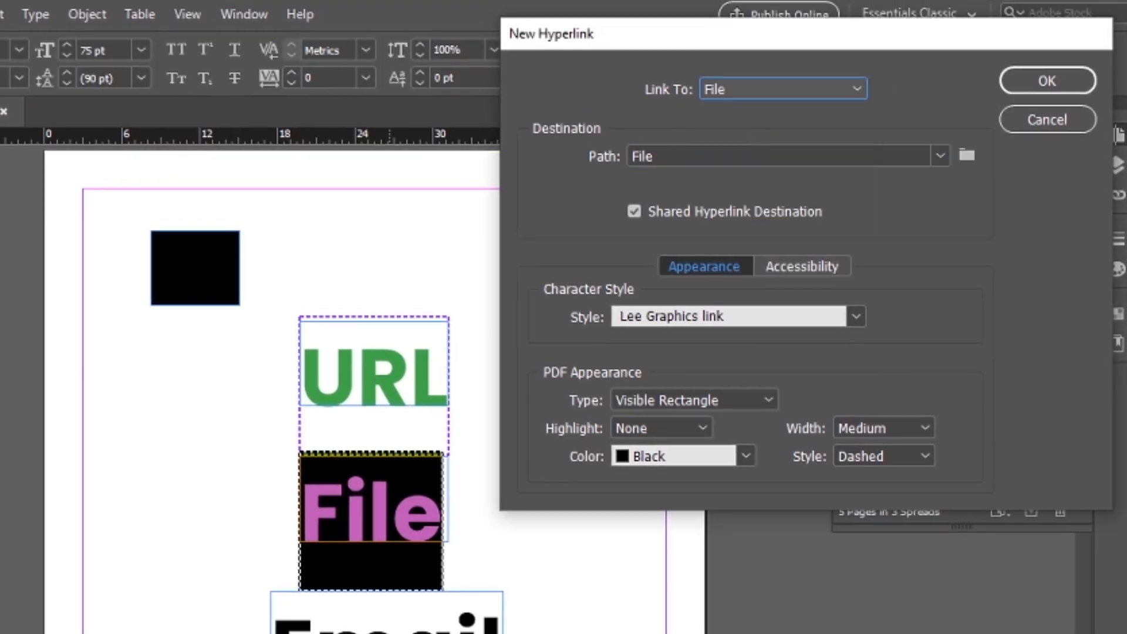
Choose the link's destination file by browsing to the File folder on Local Disk (D:) and pasting the file name.
{"action": "left_click", "coordinate": [967, 155]}
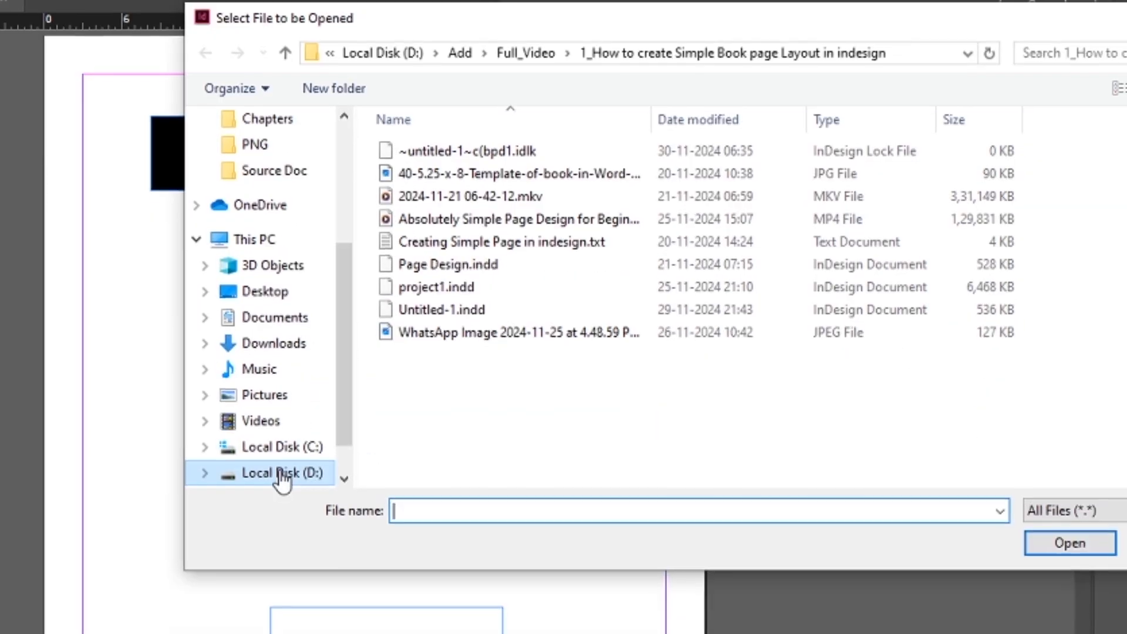
{"action": "left_click", "coordinate": [259, 587]}
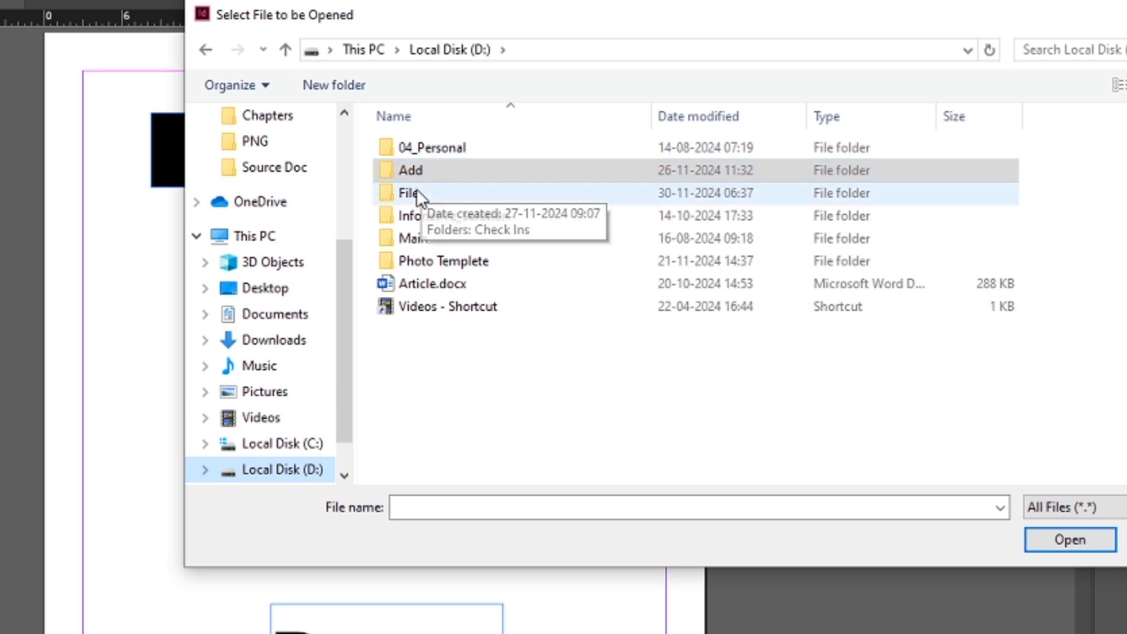
{"action": "left_click", "coordinate": [417, 306]}
{"action": "double_click", "coordinate": [414, 193]}
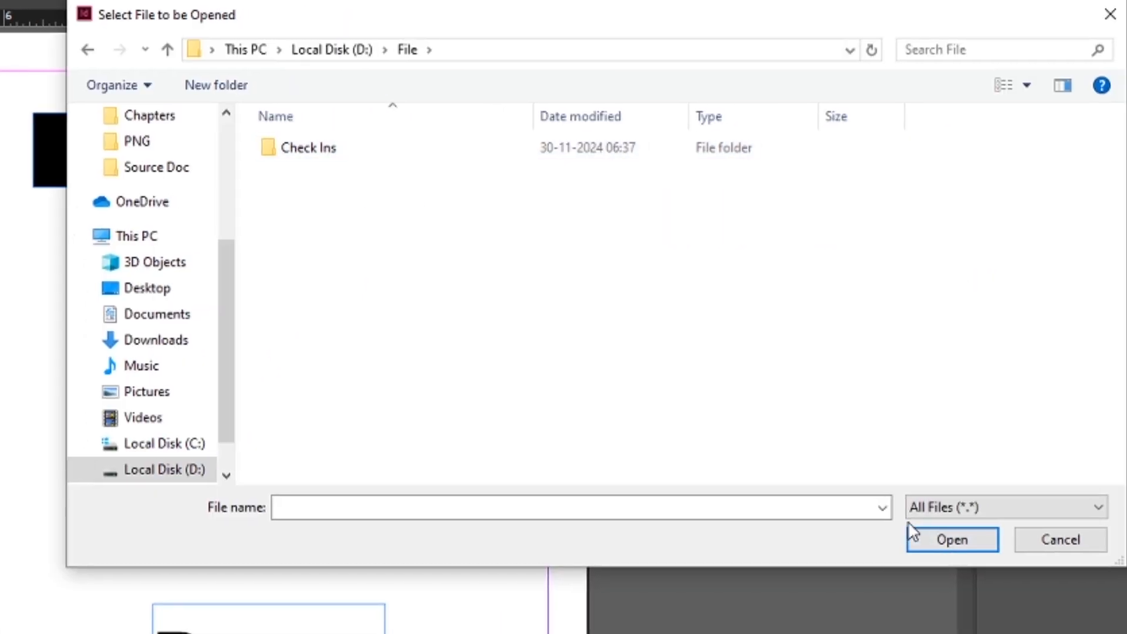
{"action": "left_click", "coordinate": [533, 52]}
{"action": "key", "text": "ctrl+c"}
{"action": "left_click", "coordinate": [558, 508]}
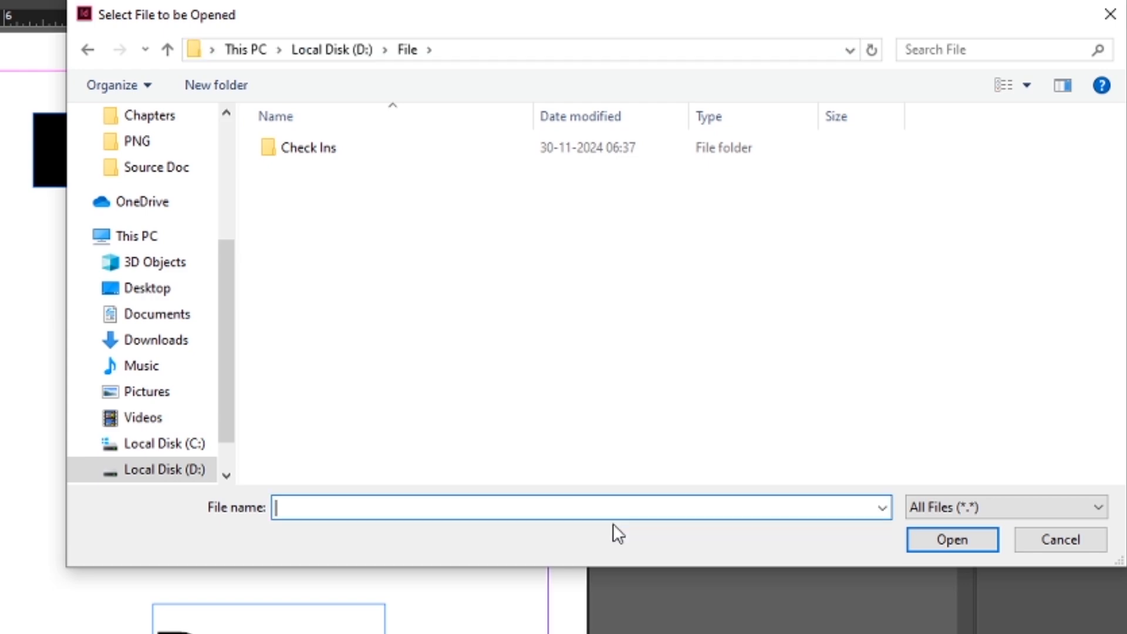
{"action": "key", "text": "ctrl+v"}
{"action": "left_click", "coordinate": [914, 547]}
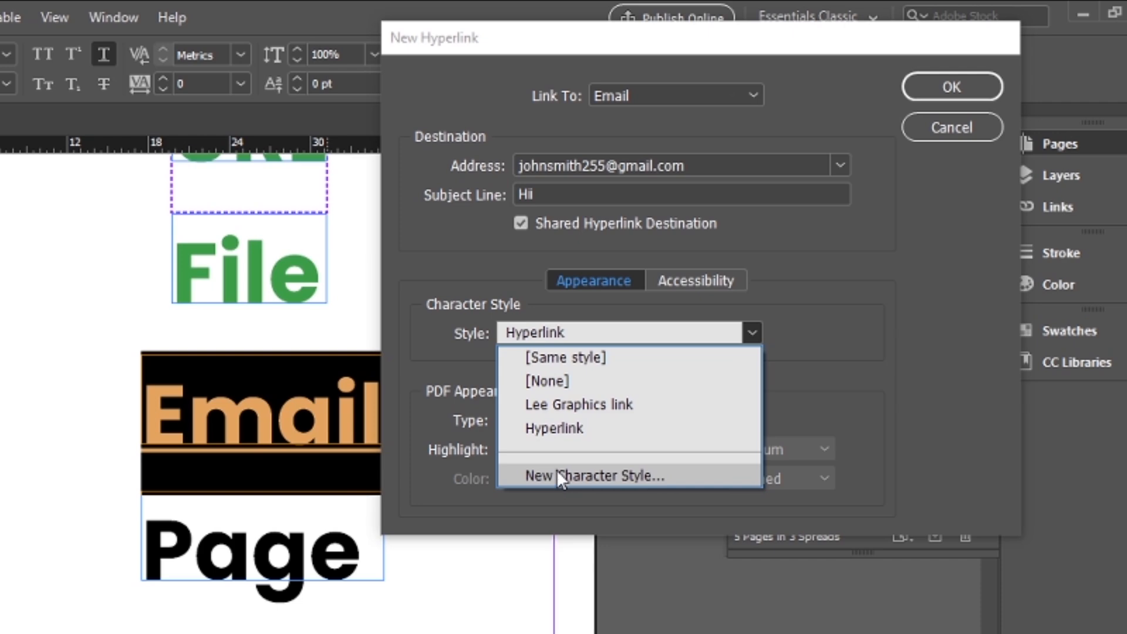
Apply the Hyperlink character style to the Email link and create the hyperlink.
{"action": "left_click", "coordinate": [572, 428]}
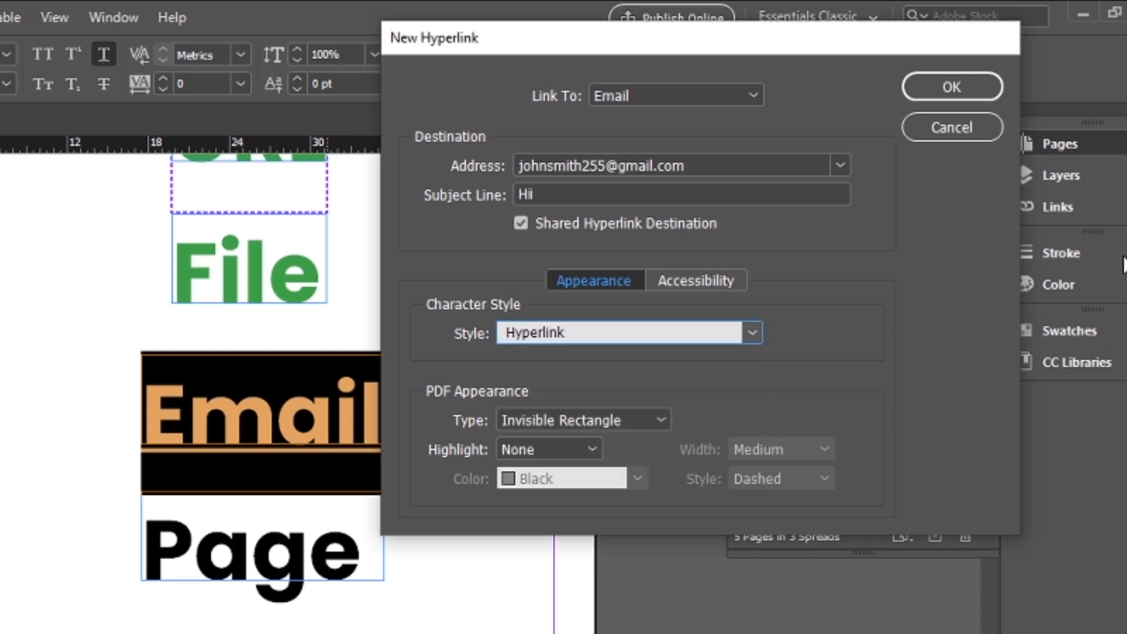
{"action": "left_click", "coordinate": [949, 87]}
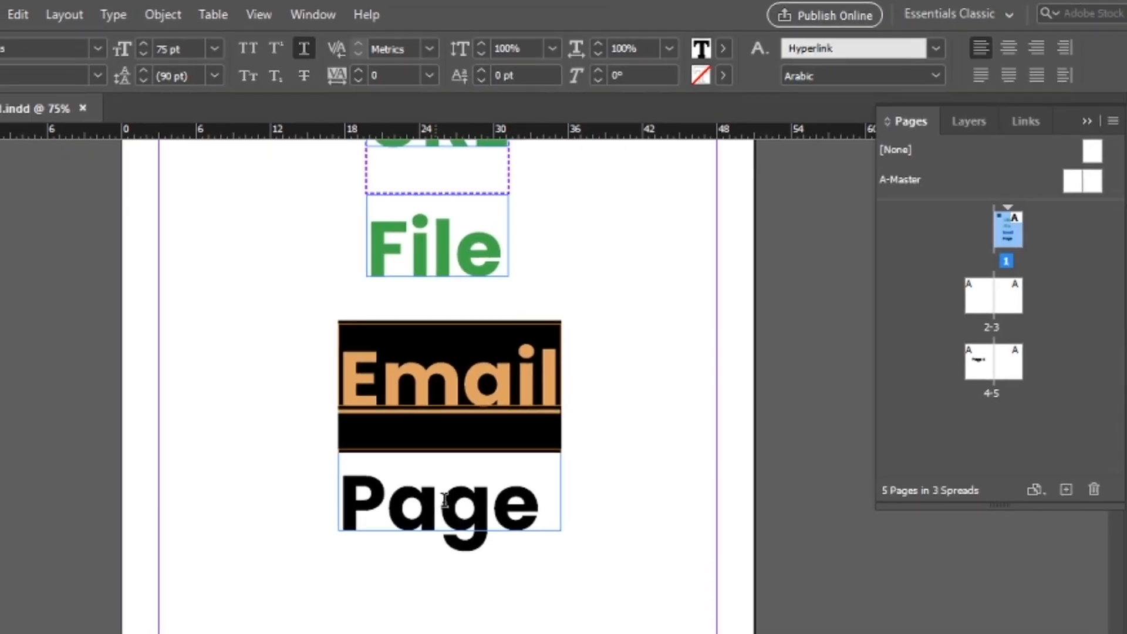
{"action": "double_click", "coordinate": [440, 505]}
{"action": "right_click", "coordinate": [479, 505]}
{"action": "mouse_move", "coordinate": [625, 624]}
{"action": "left_click", "coordinate": [856, 499]}
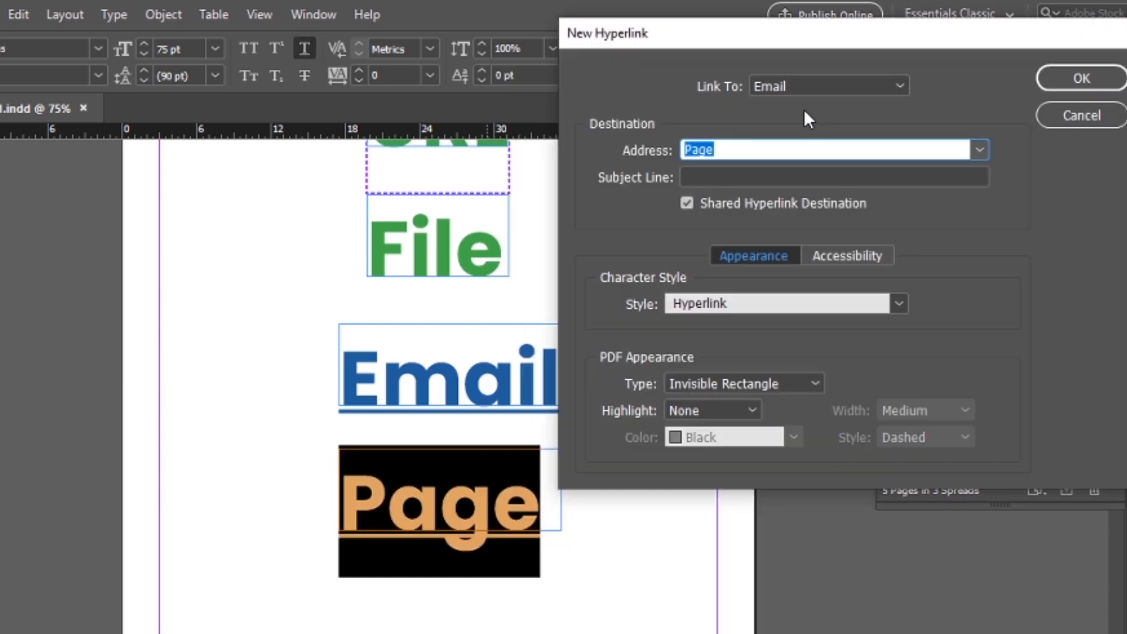
{"action": "left_click", "coordinate": [827, 87]}
{"action": "left_click", "coordinate": [785, 171]}
{"action": "left_click", "coordinate": [1113, 117]}
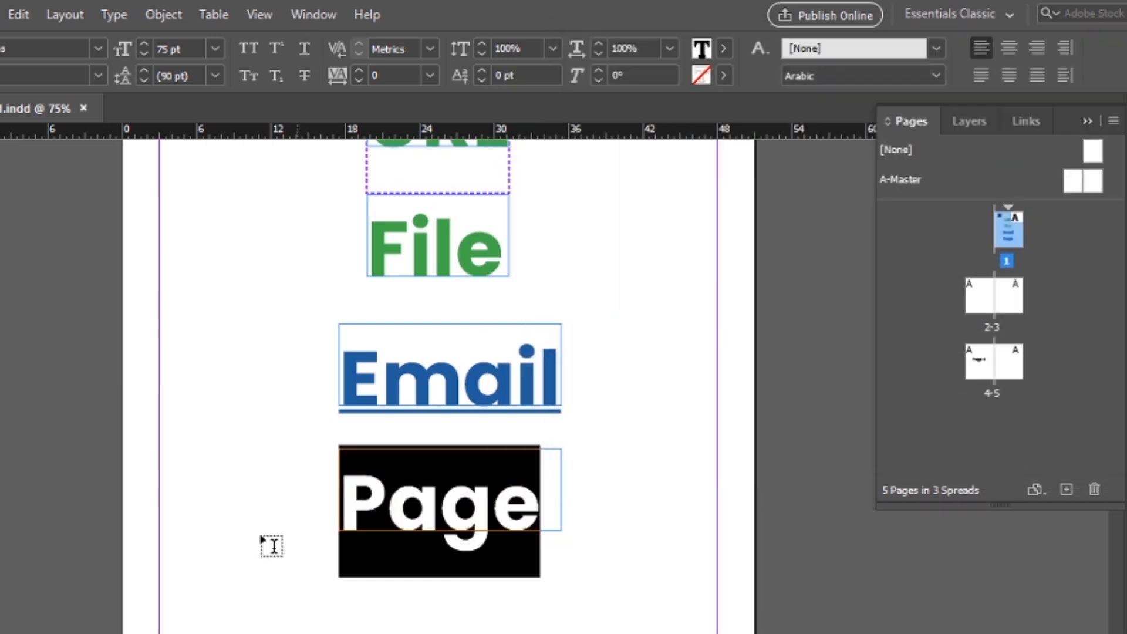
Start a new hyperlink on the selected word Page and set its link type to Page.
{"action": "left_click", "coordinate": [390, 503]}
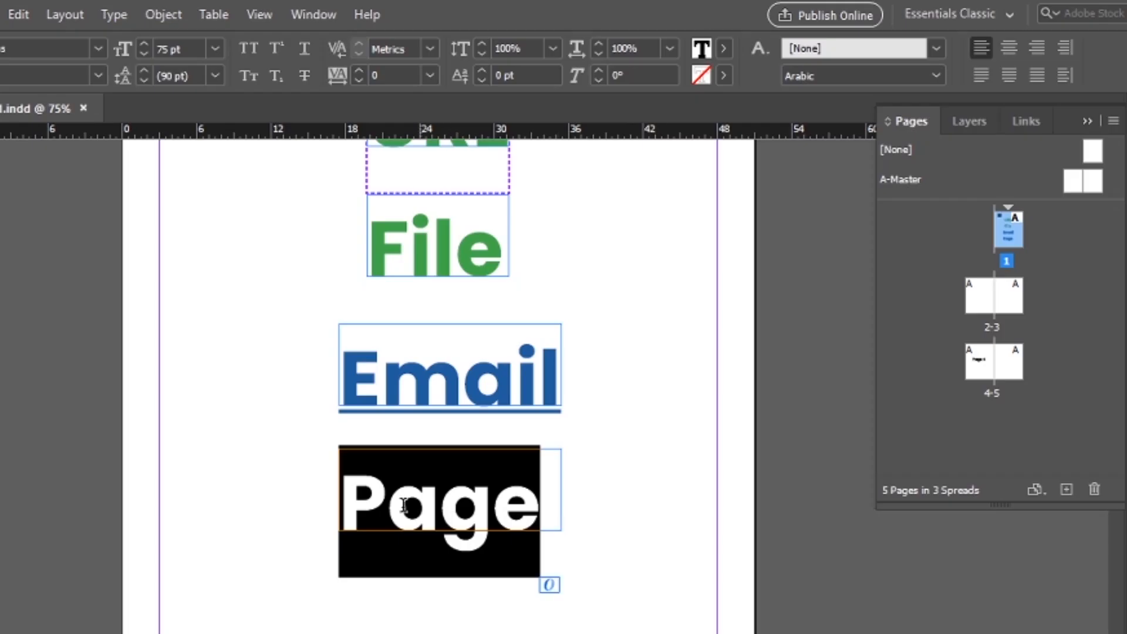
{"action": "right_click", "coordinate": [404, 505]}
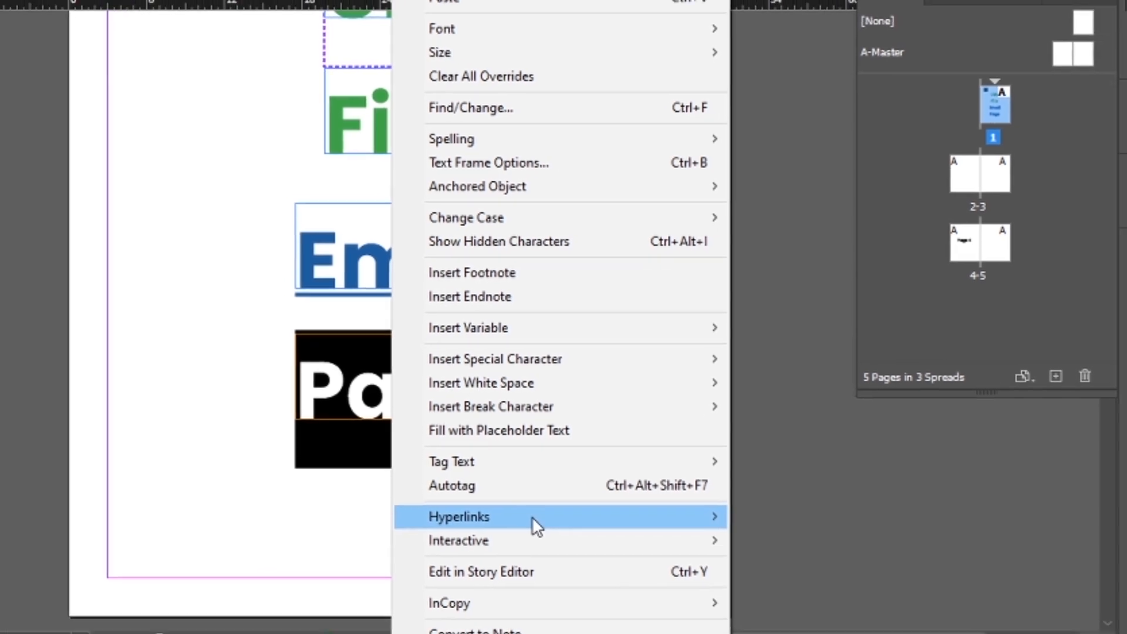
{"action": "mouse_move", "coordinate": [532, 517]}
{"action": "left_click", "coordinate": [781, 516]}
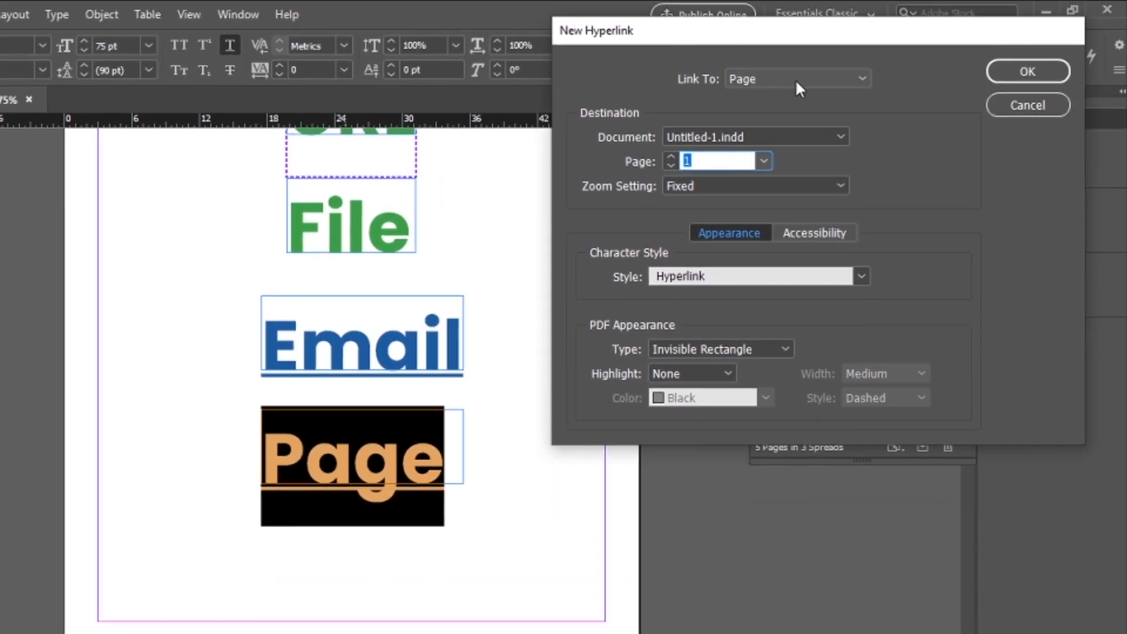
{"action": "left_click", "coordinate": [797, 86]}
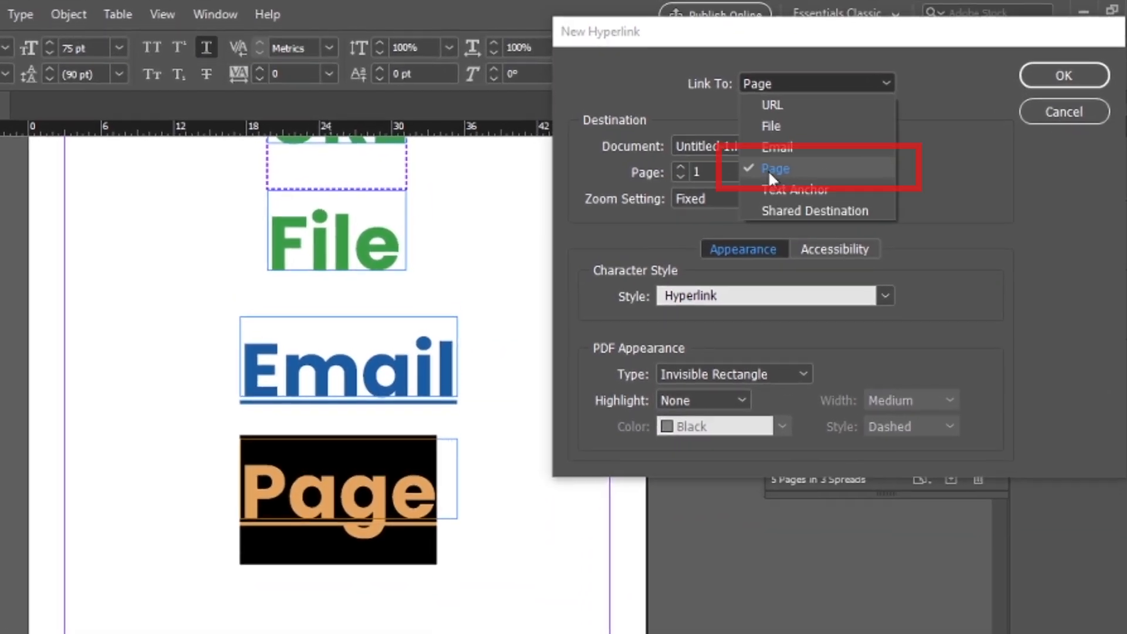
{"action": "left_click", "coordinate": [769, 170]}
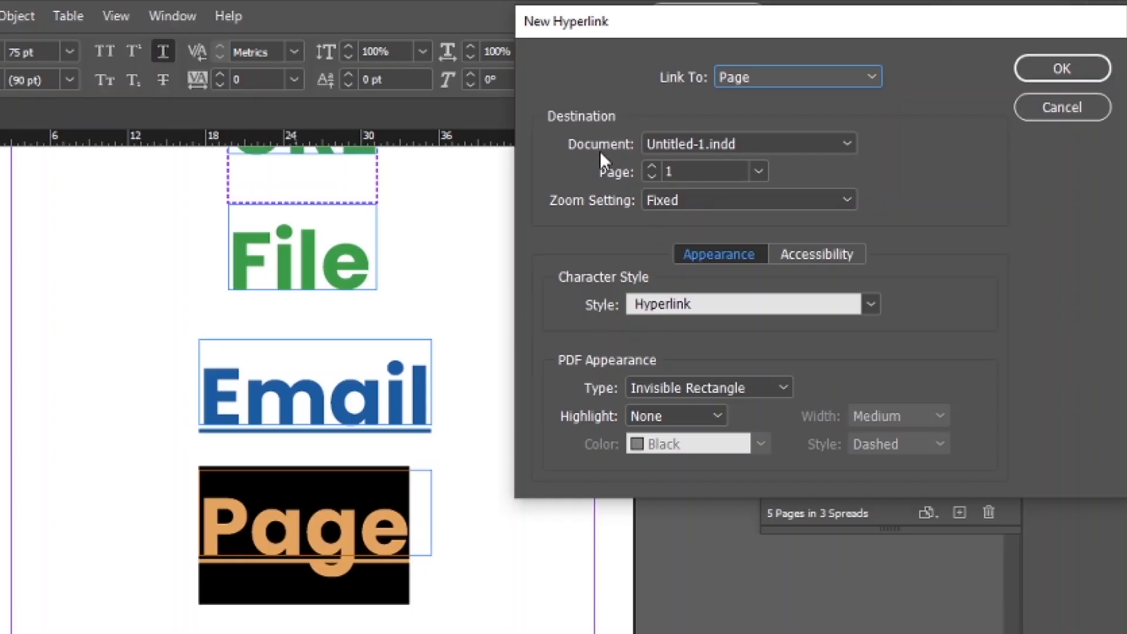
Keep Untitled-1.indd as the link's destination document and set the destination page to 4.
{"action": "left_click", "coordinate": [726, 147]}
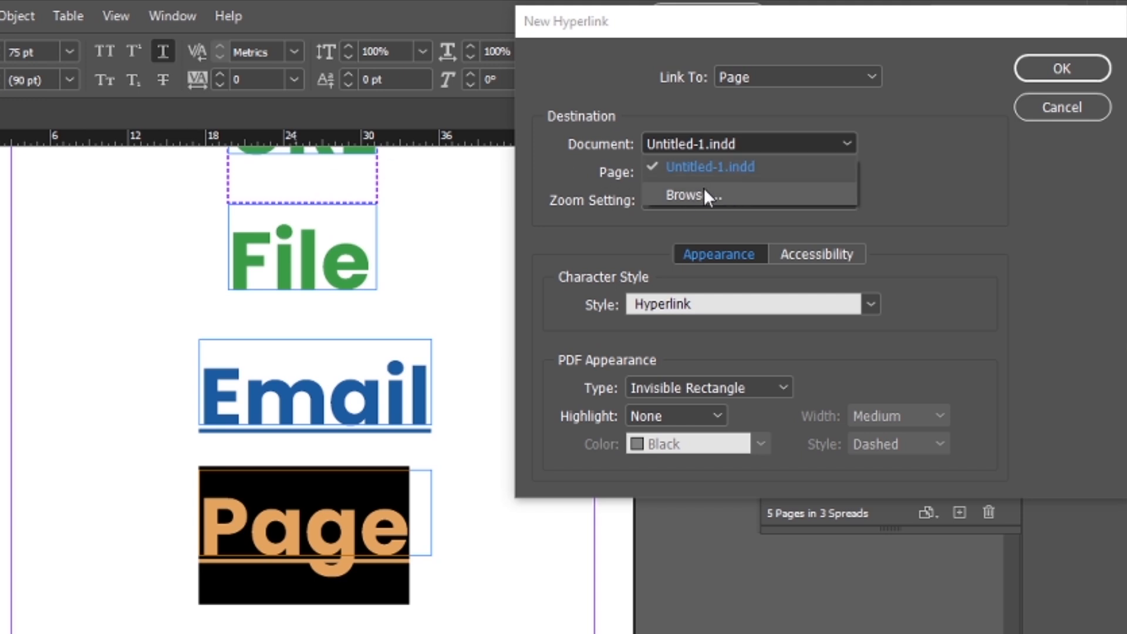
{"action": "left_click", "coordinate": [993, 201]}
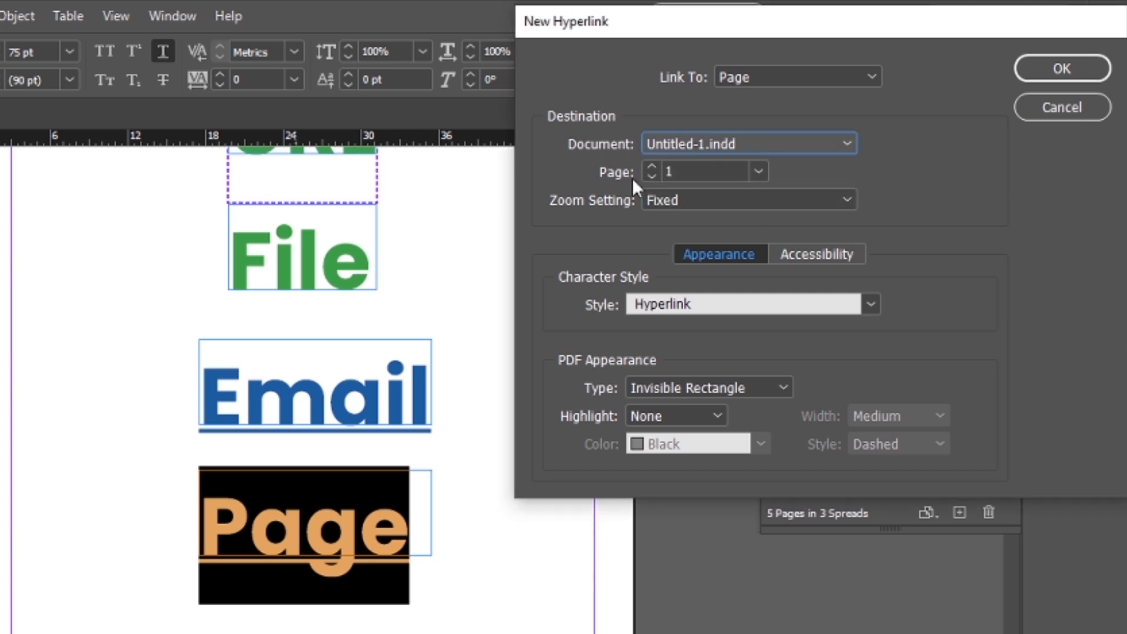
{"action": "left_click", "coordinate": [761, 169]}
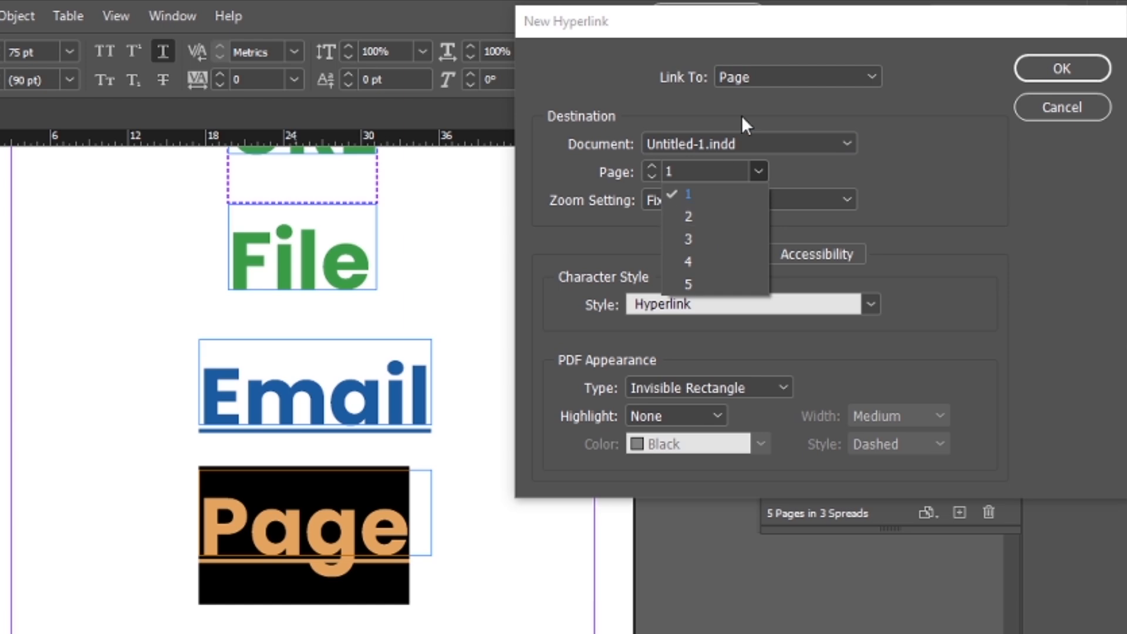
{"action": "left_click_drag", "start_coordinate": [796, 19], "coordinate": [302, 59]}
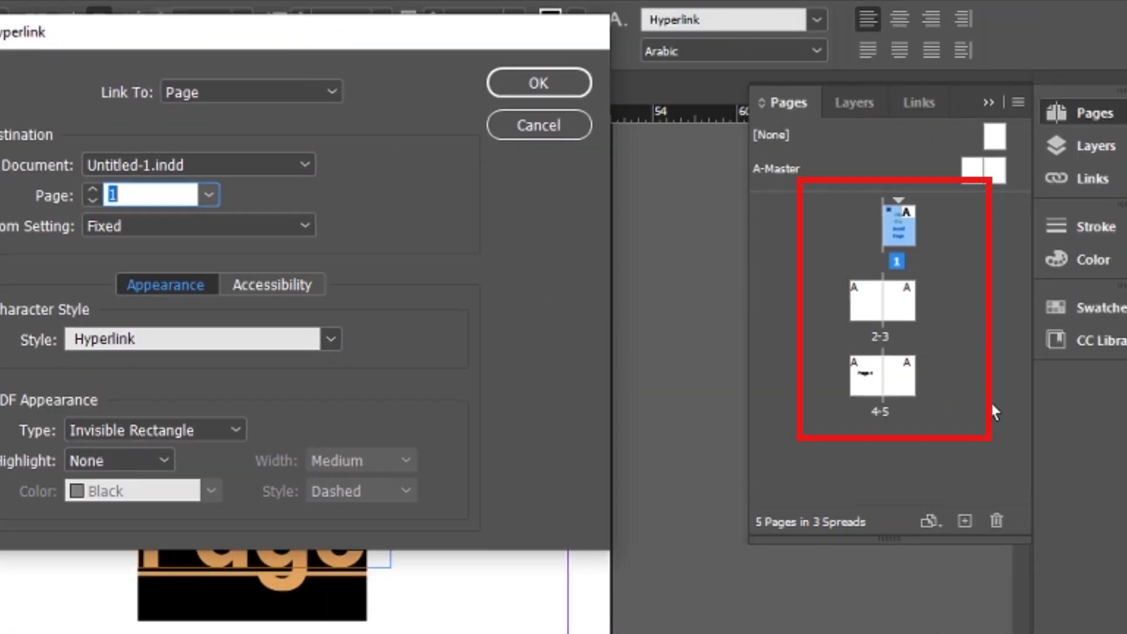
{"action": "left_click", "coordinate": [210, 200]}
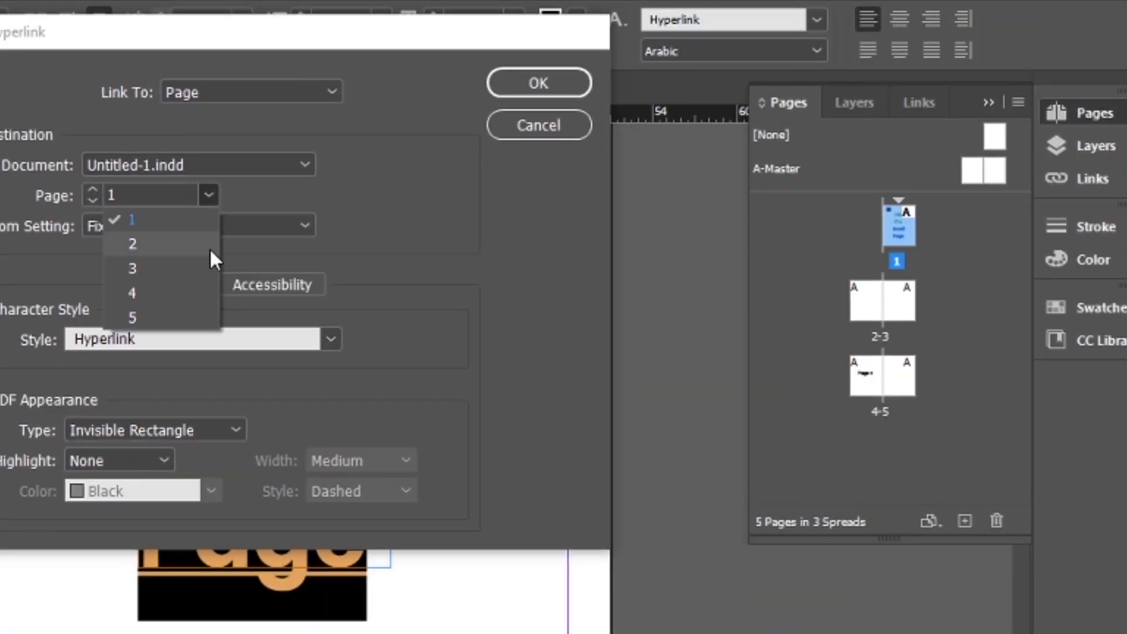
{"action": "left_click", "coordinate": [126, 291]}
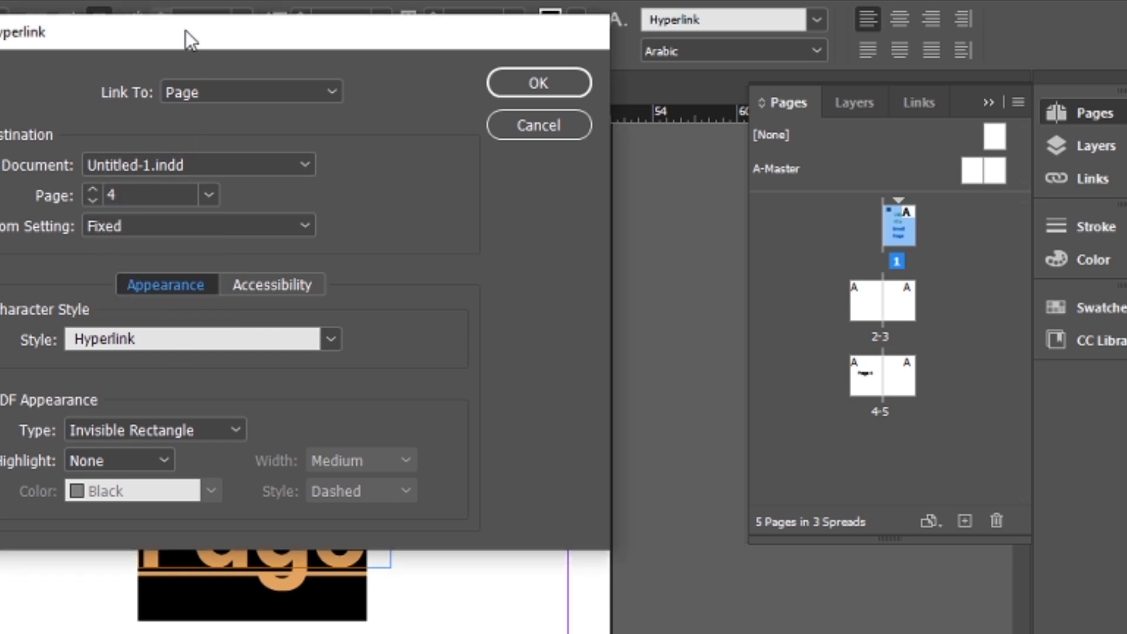
{"action": "left_click_drag", "start_coordinate": [186, 30], "coordinate": [763, 51]}
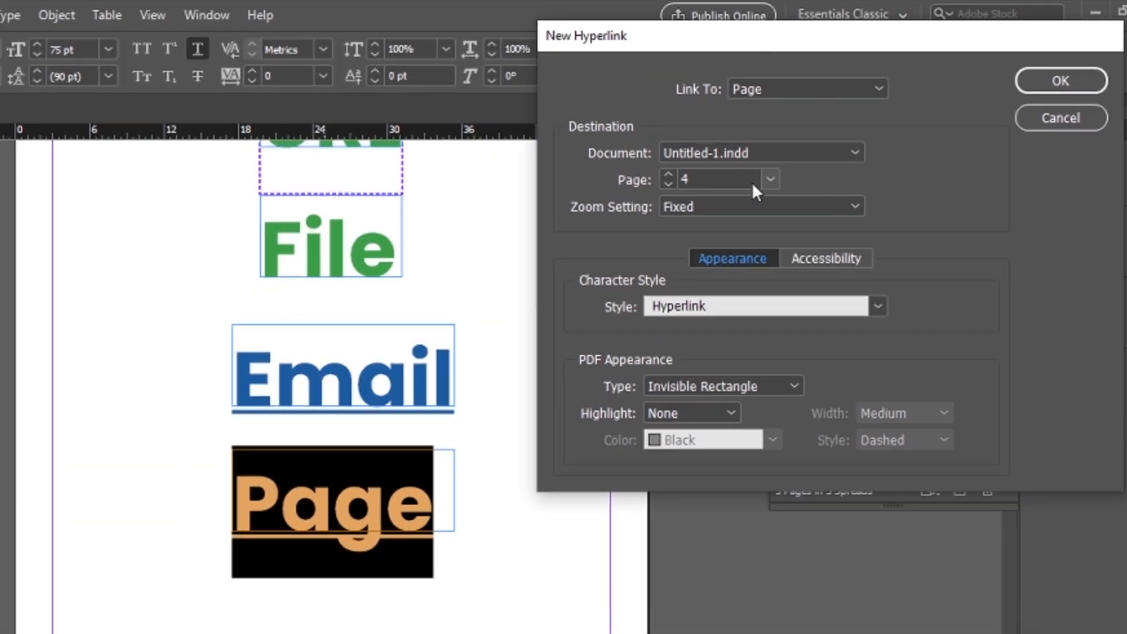
Try the Fit View, Fit in Window, Fit Width and Fixed zoom settings for the page link.
{"action": "left_click", "coordinate": [752, 209]}
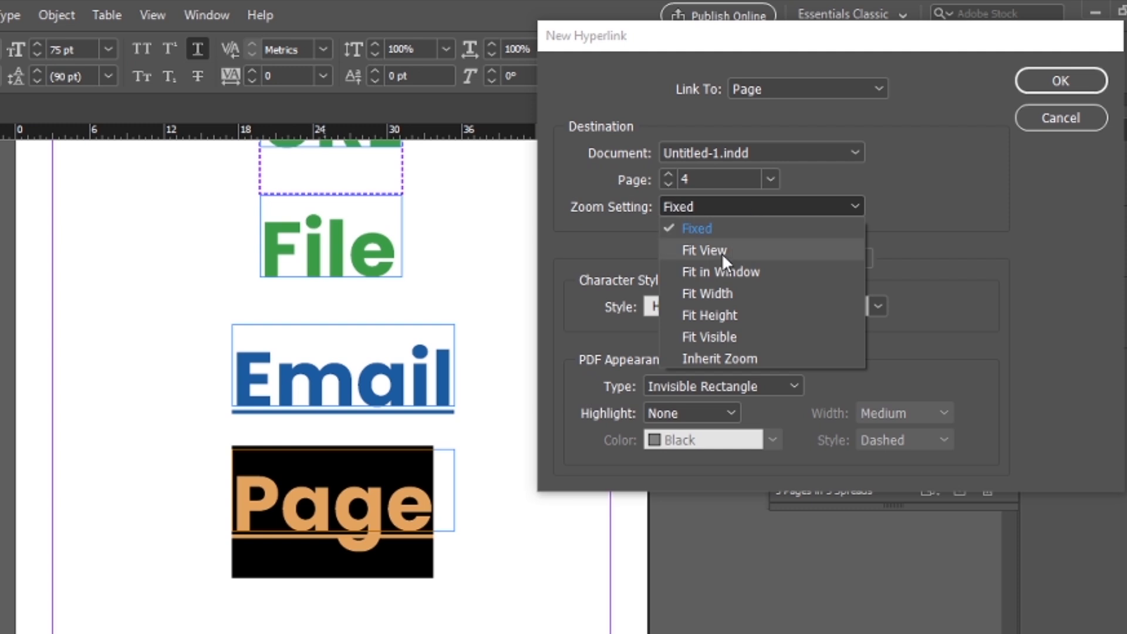
{"action": "left_click", "coordinate": [722, 251]}
{"action": "left_click", "coordinate": [750, 212]}
{"action": "left_click", "coordinate": [728, 272]}
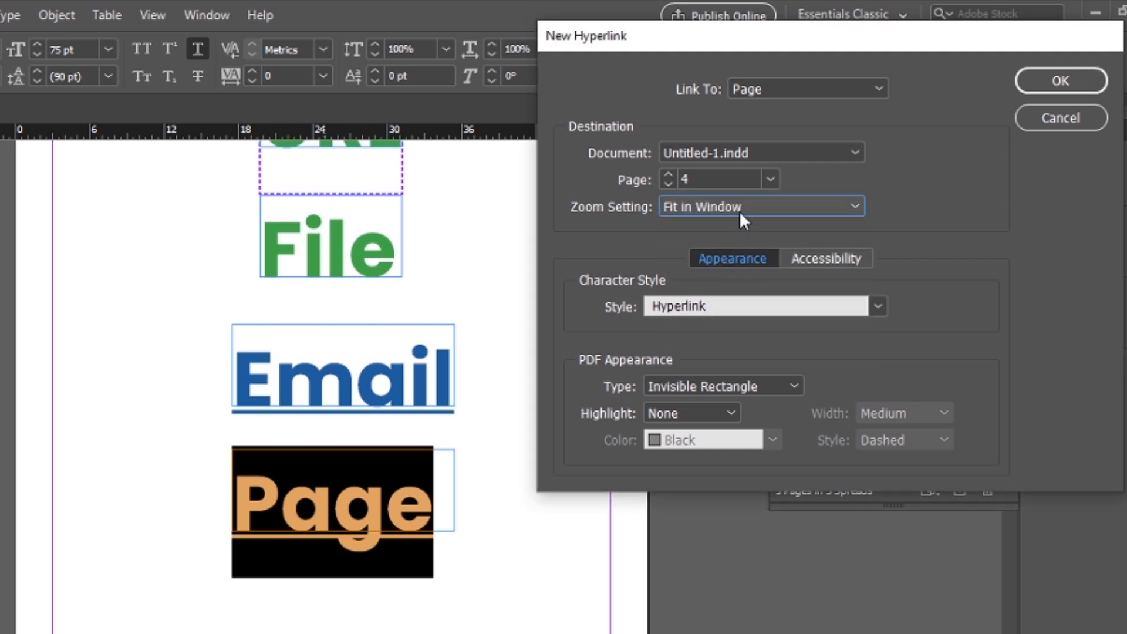
{"action": "left_click", "coordinate": [738, 210]}
{"action": "left_click", "coordinate": [726, 293]}
{"action": "left_click", "coordinate": [722, 209]}
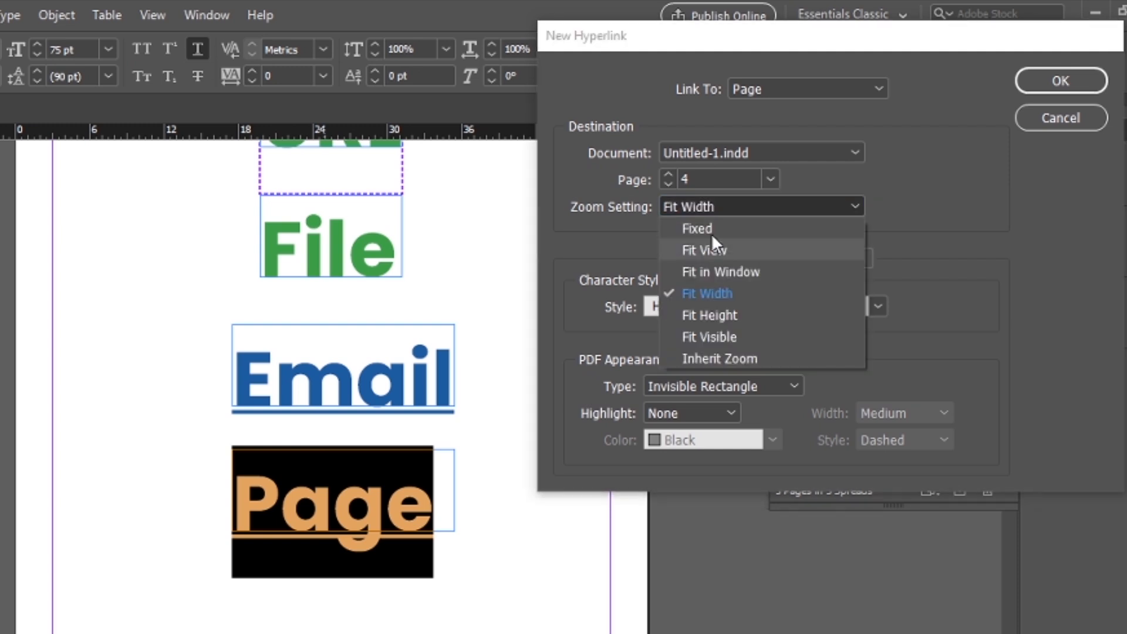
{"action": "left_click", "coordinate": [707, 232]}
Set the page link's zoom to Fit View and its character style to [None], and create the hyperlink.
{"action": "left_click", "coordinate": [716, 210]}
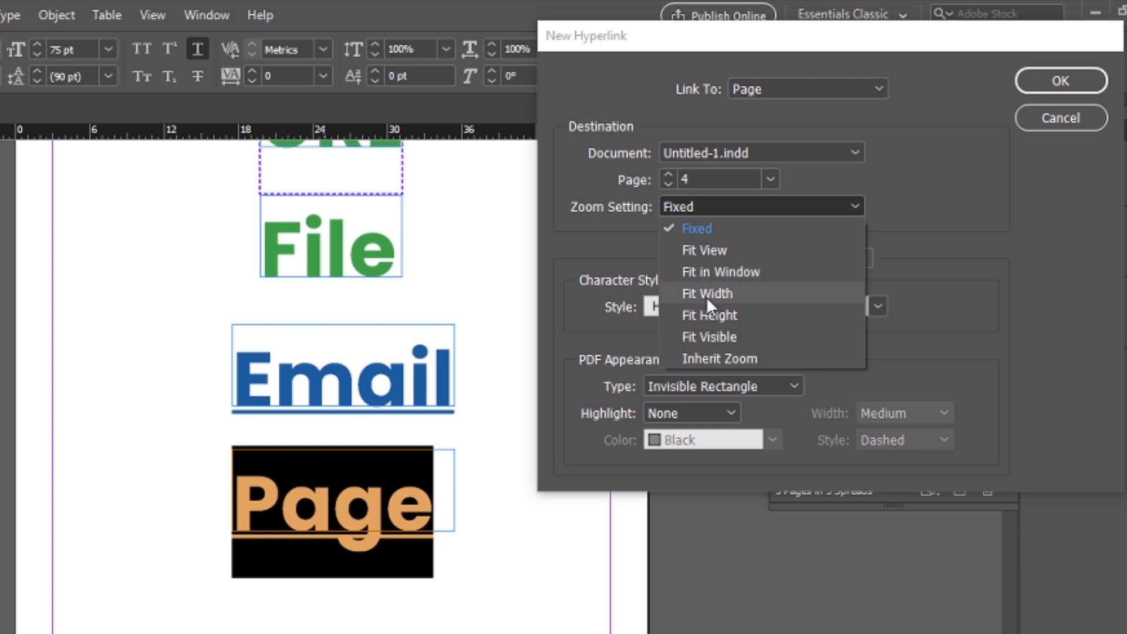
{"action": "left_click", "coordinate": [716, 253]}
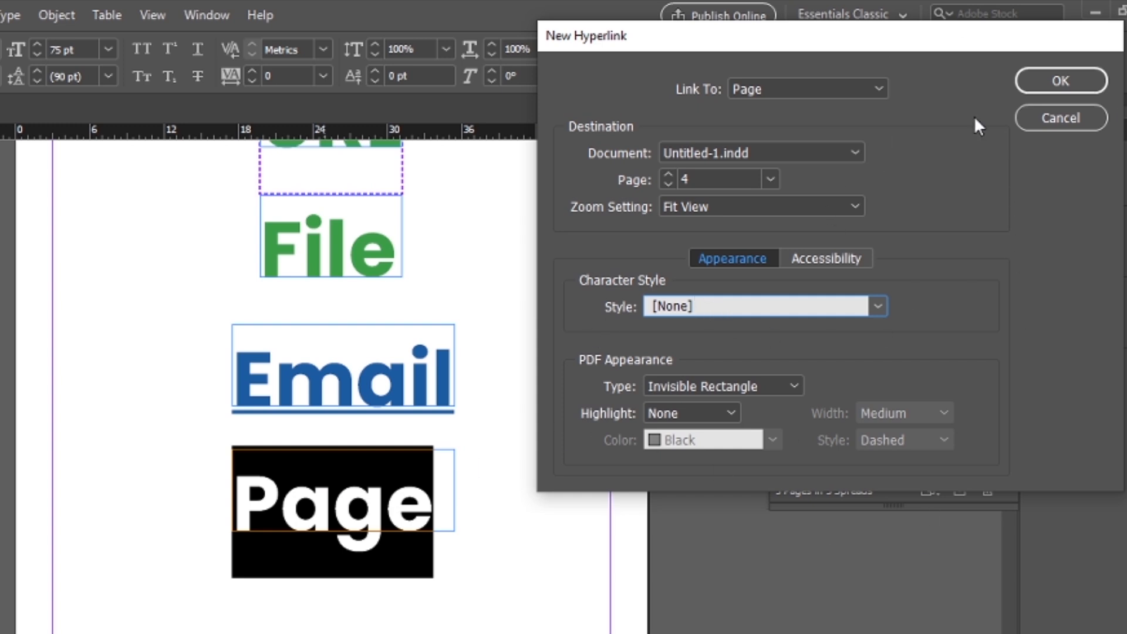
{"action": "left_click", "coordinate": [1062, 81]}
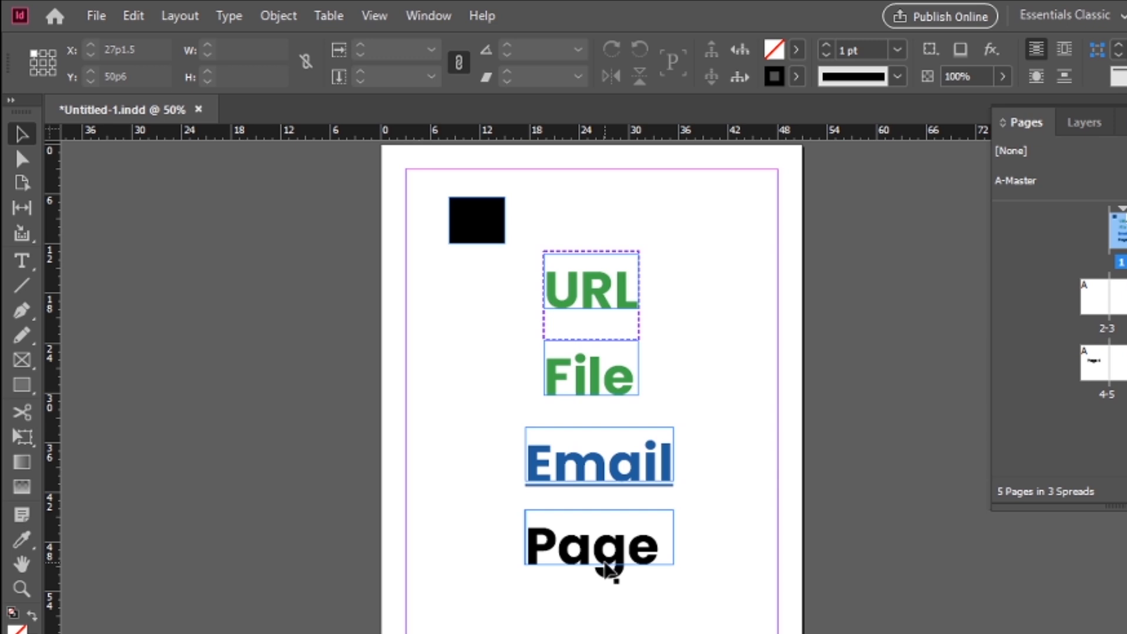
{"action": "left_click_drag", "start_coordinate": [504, 297], "coordinate": [686, 585]}
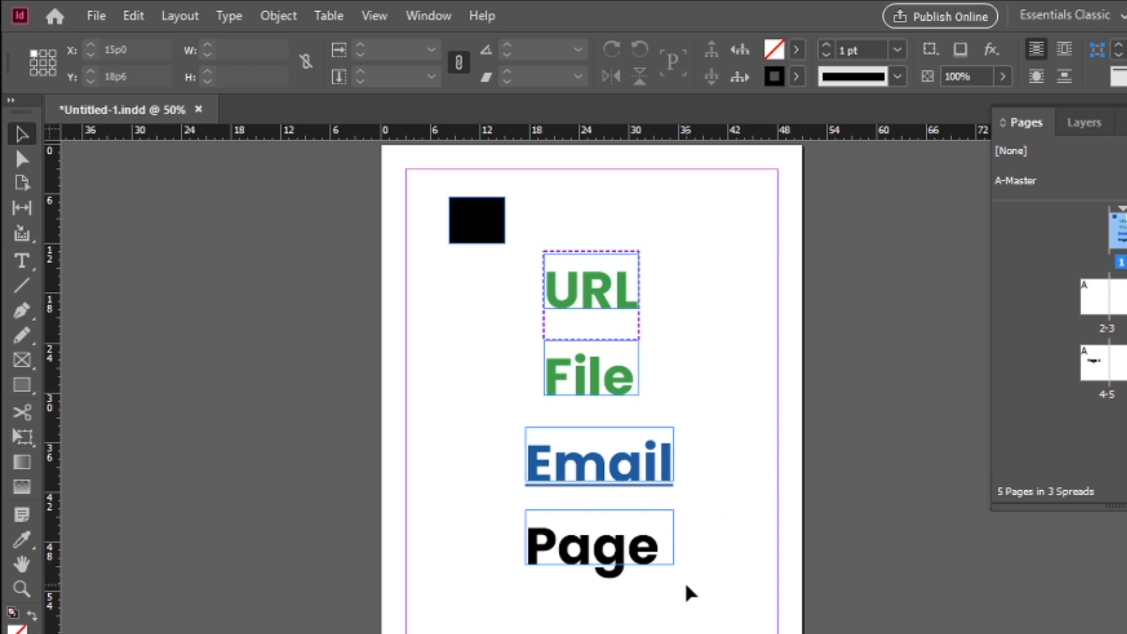
{"action": "left_click", "coordinate": [582, 615]}
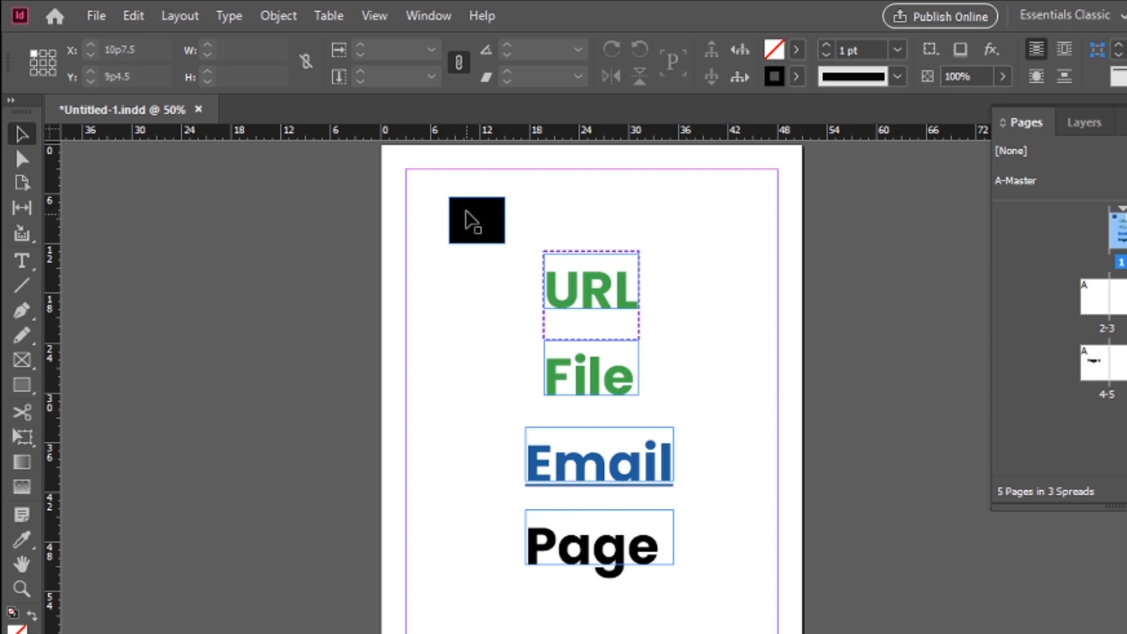
Move the black rectangle beside the URL text, to about X 5p0 and Y 13p8, and start a new hyperlink on it.
{"action": "left_click", "coordinate": [479, 232]}
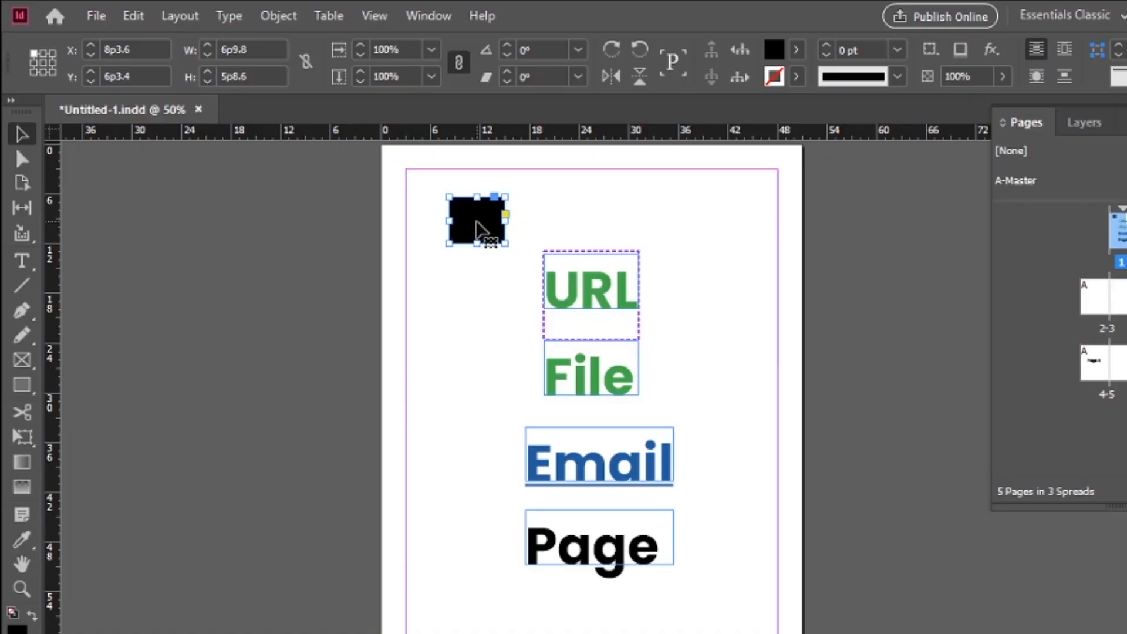
{"action": "left_click_drag", "start_coordinate": [478, 232], "coordinate": [451, 283]}
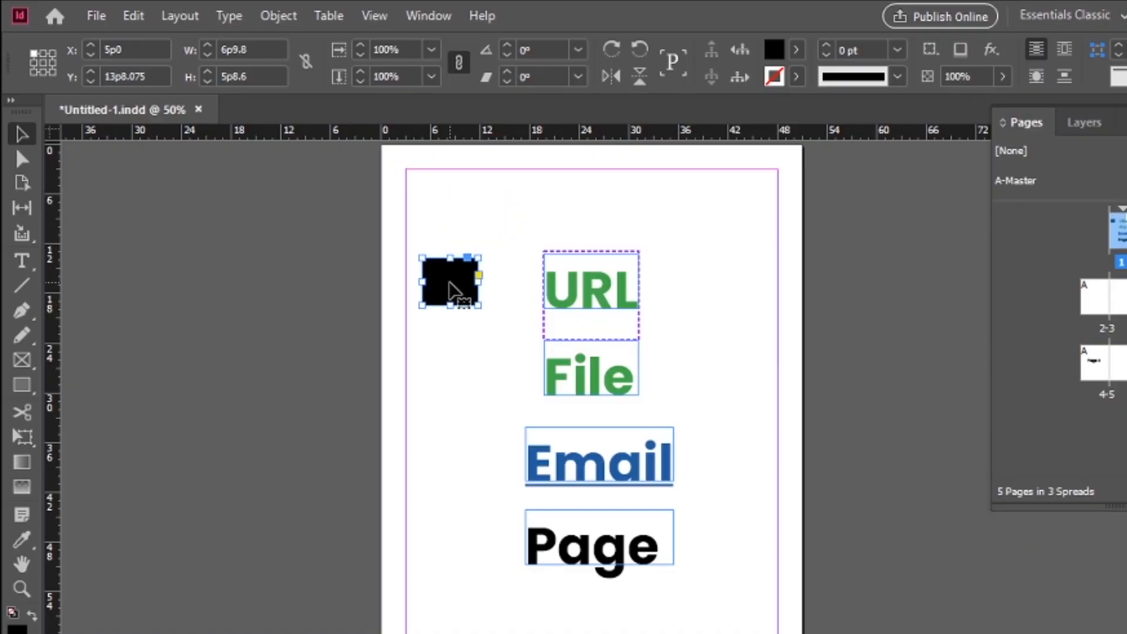
{"action": "right_click", "coordinate": [455, 281]}
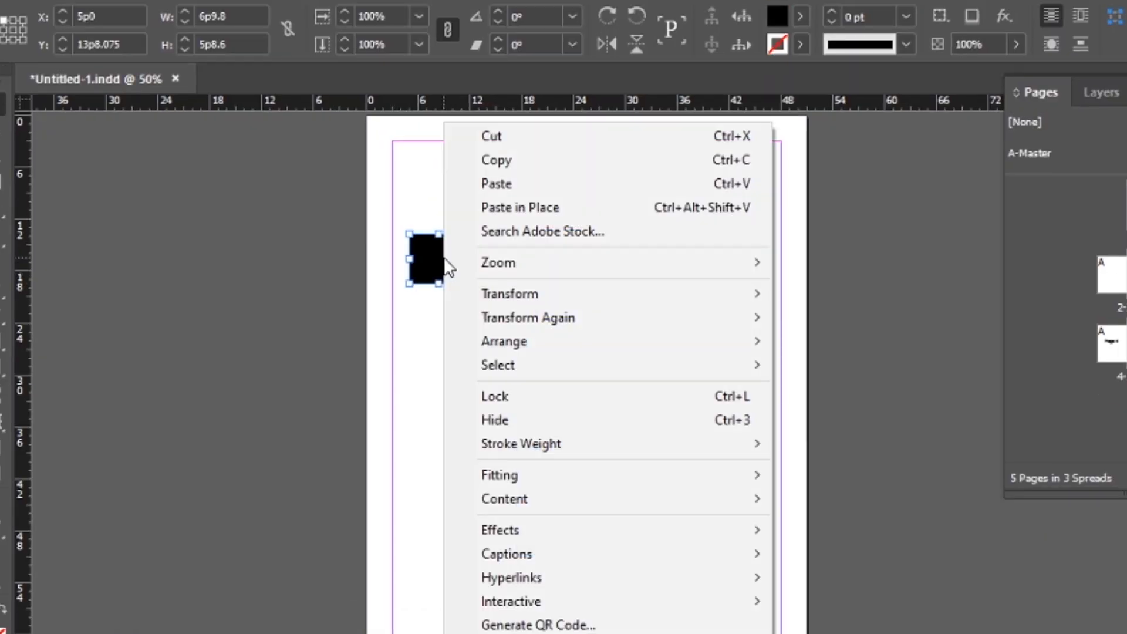
{"action": "mouse_move", "coordinate": [637, 578]}
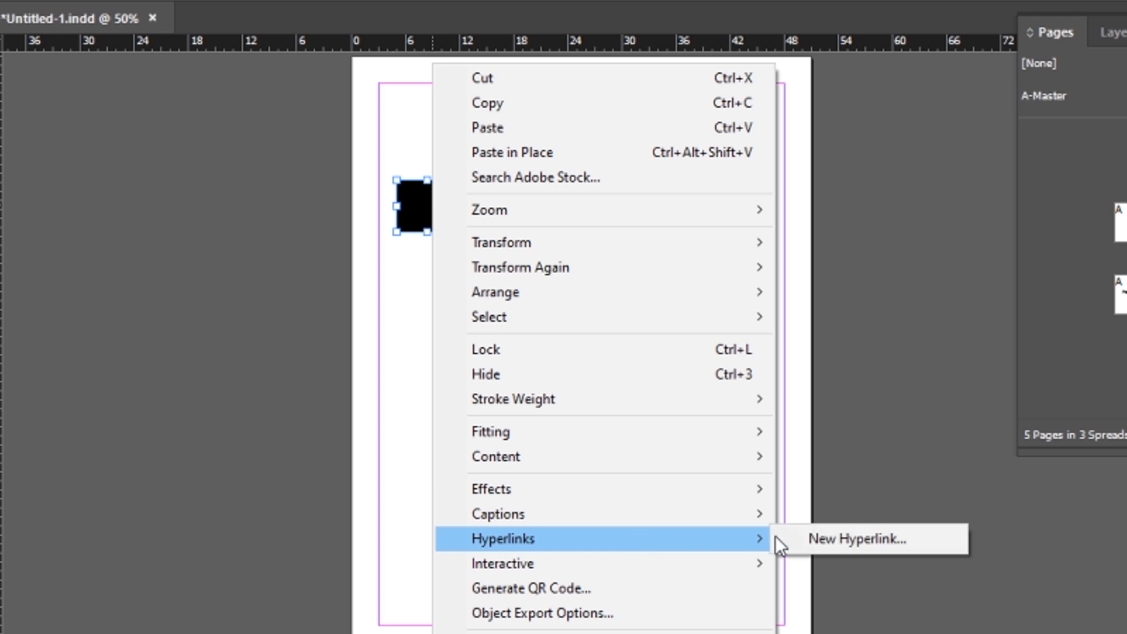
{"action": "left_click", "coordinate": [822, 540]}
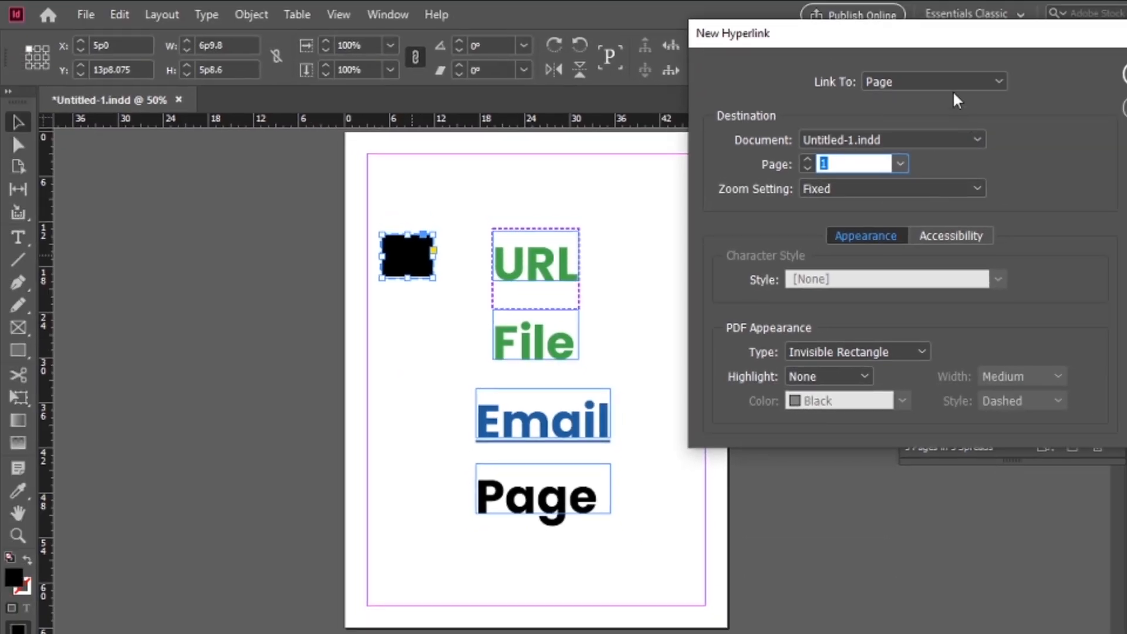
{"action": "left_click", "coordinate": [997, 52]}
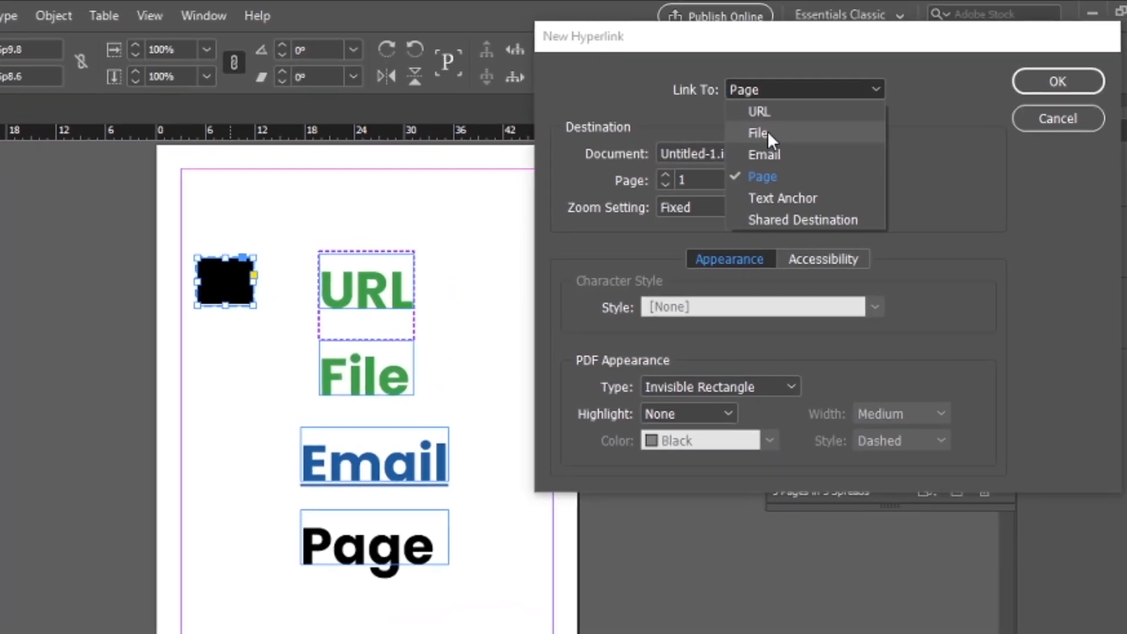
{"action": "left_click", "coordinate": [761, 110]}
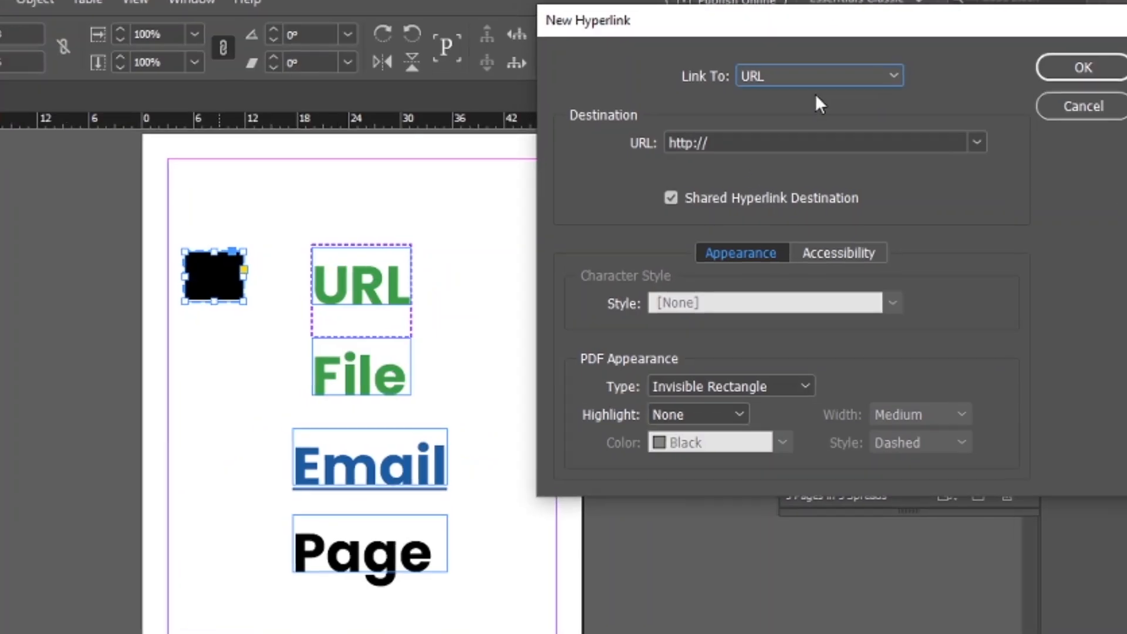
{"action": "left_click", "coordinate": [780, 141]}
{"action": "left_click_drag", "start_coordinate": [781, 141], "coordinate": [571, 140]}
{"action": "type", "text": "https://www.youtube.com/@LeeGraphics-313"}
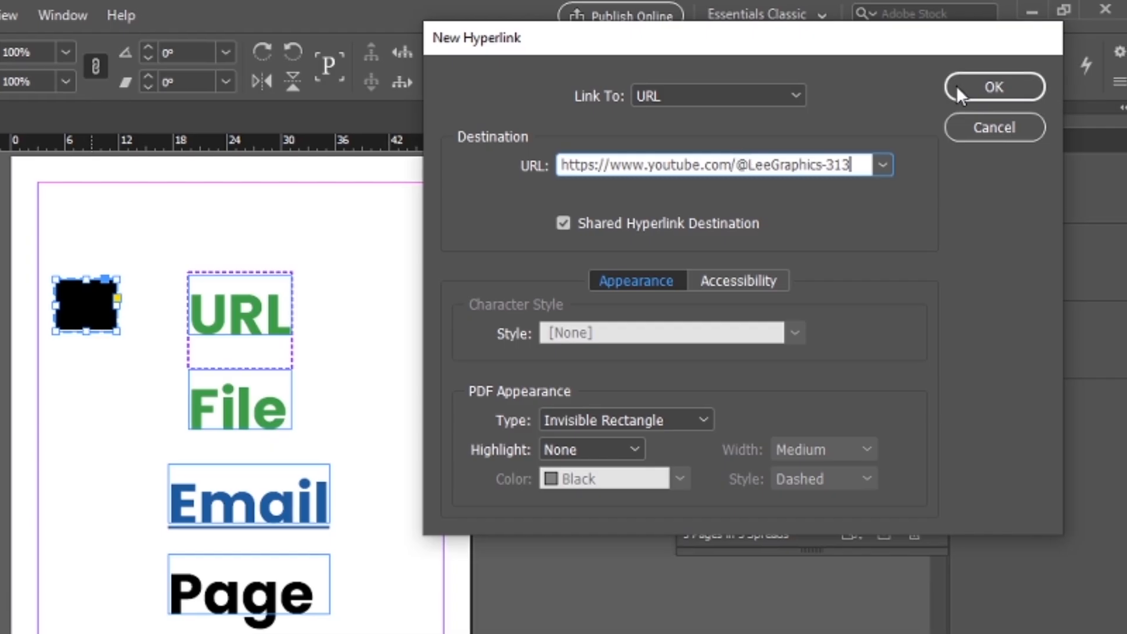
{"action": "left_click", "coordinate": [1013, 84]}
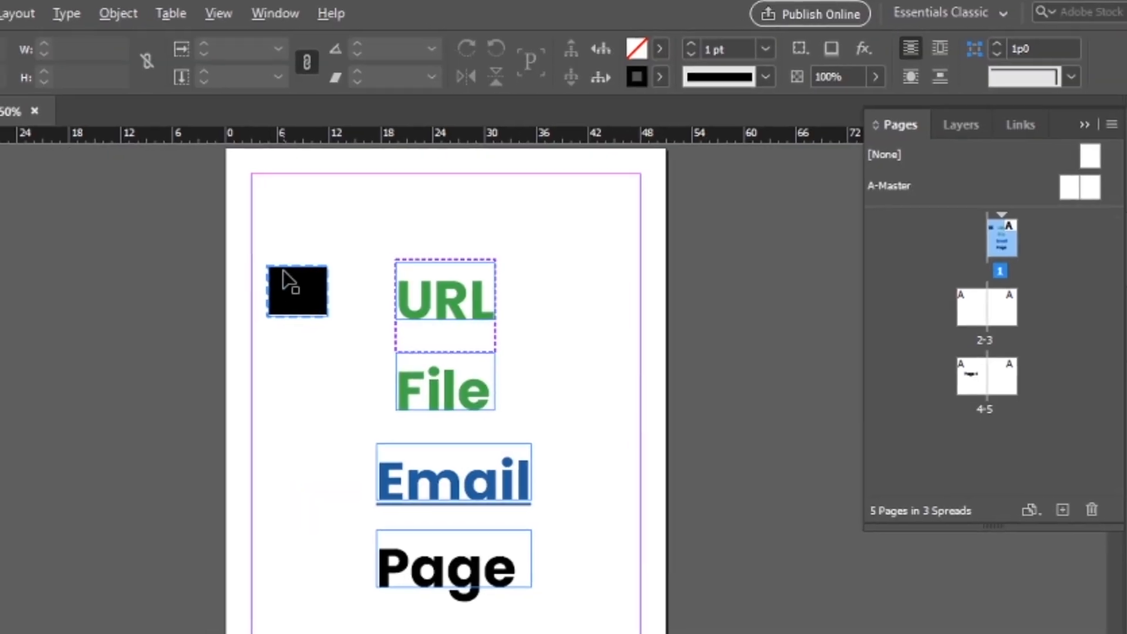
{"action": "scroll", "coordinate": [68, 284], "scroll_direction": "up", "scroll_amount": 2}
{"action": "left_click_drag", "start_coordinate": [148, 204], "coordinate": [210, 511]}
{"action": "scroll", "coordinate": [206, 376], "scroll_direction": "down", "scroll_amount": 2}
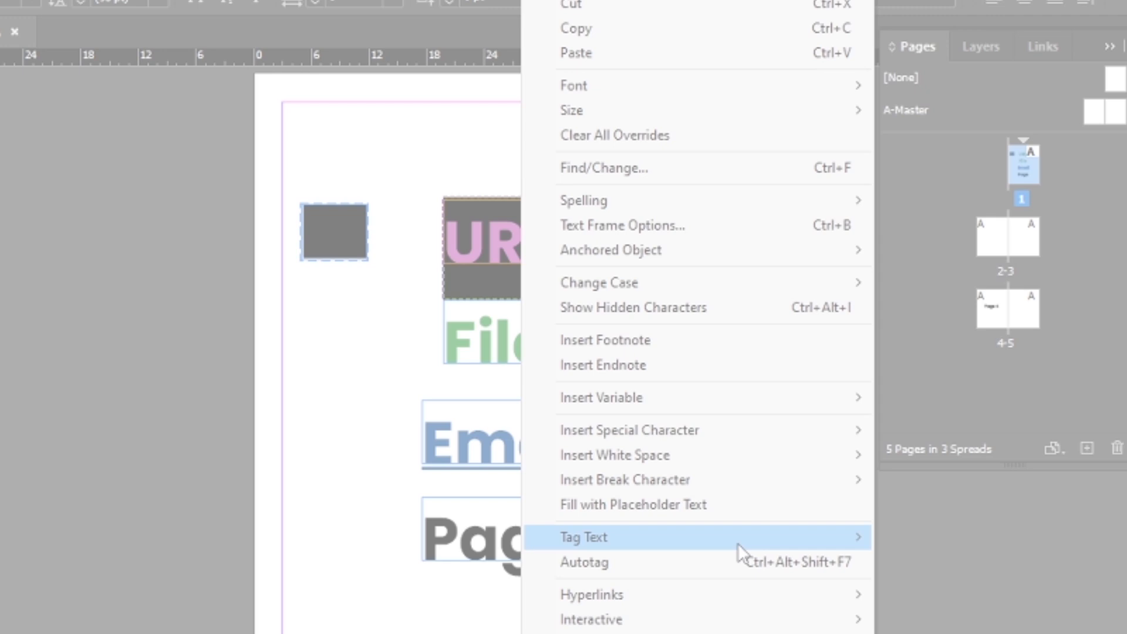
{"action": "mouse_move", "coordinate": [737, 543]}
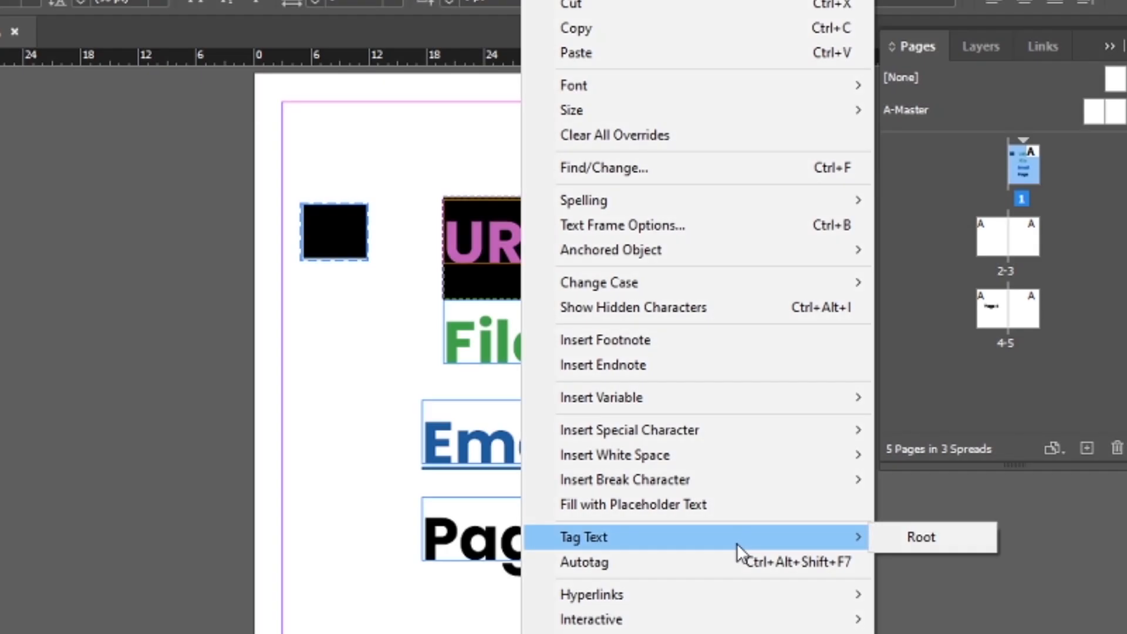
{"action": "mouse_move", "coordinate": [858, 598]}
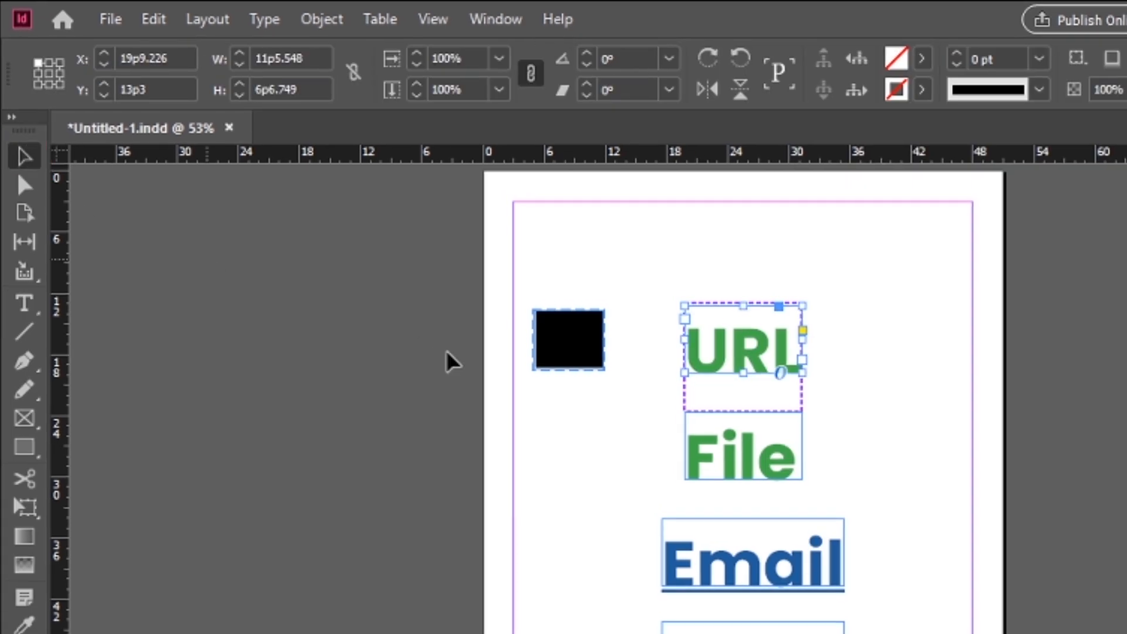
{"action": "left_click", "coordinate": [446, 350]}
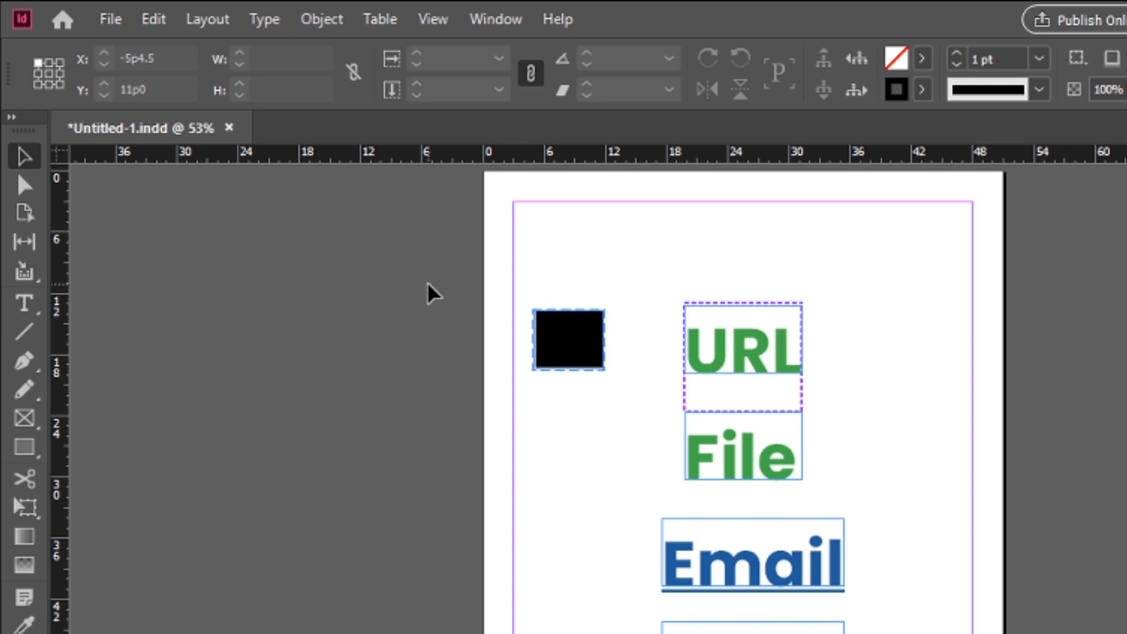
Show the list of the document's hyperlinks and place it next to the page.
{"action": "left_click", "coordinate": [496, 7]}
{"action": "mouse_move", "coordinate": [652, 318]}
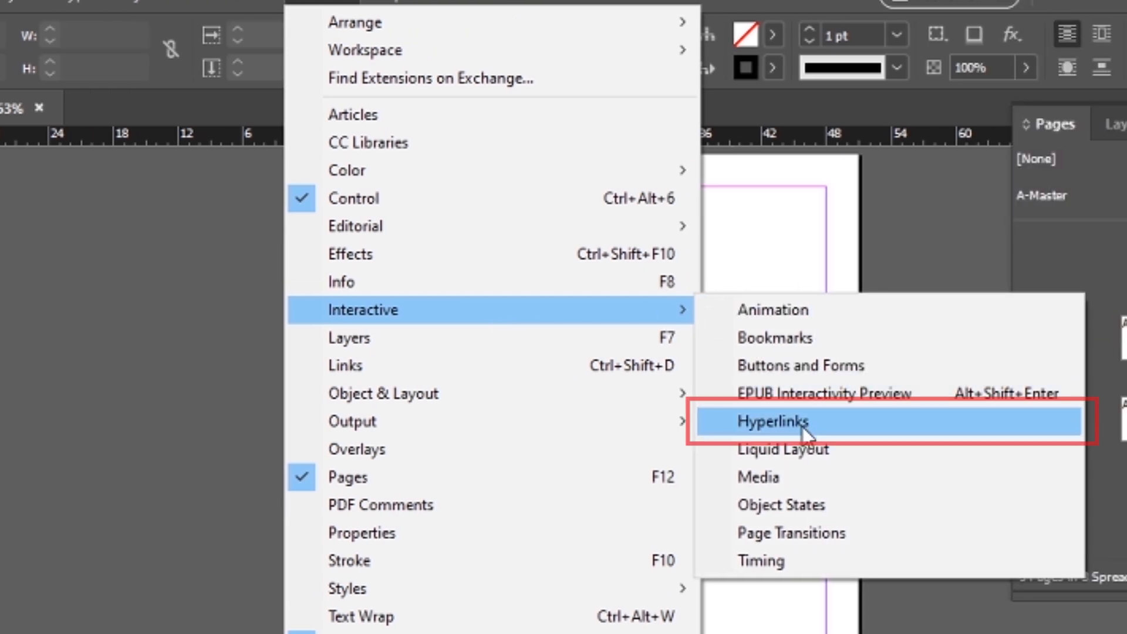
{"action": "left_click", "coordinate": [956, 421]}
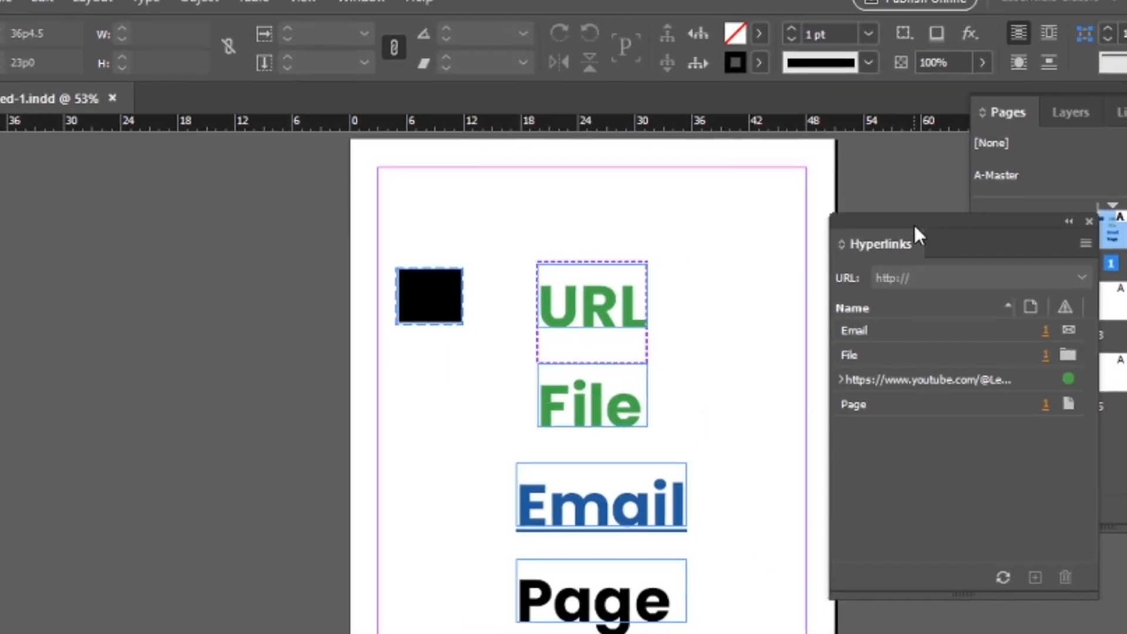
{"action": "left_click_drag", "start_coordinate": [926, 217], "coordinate": [894, 192]}
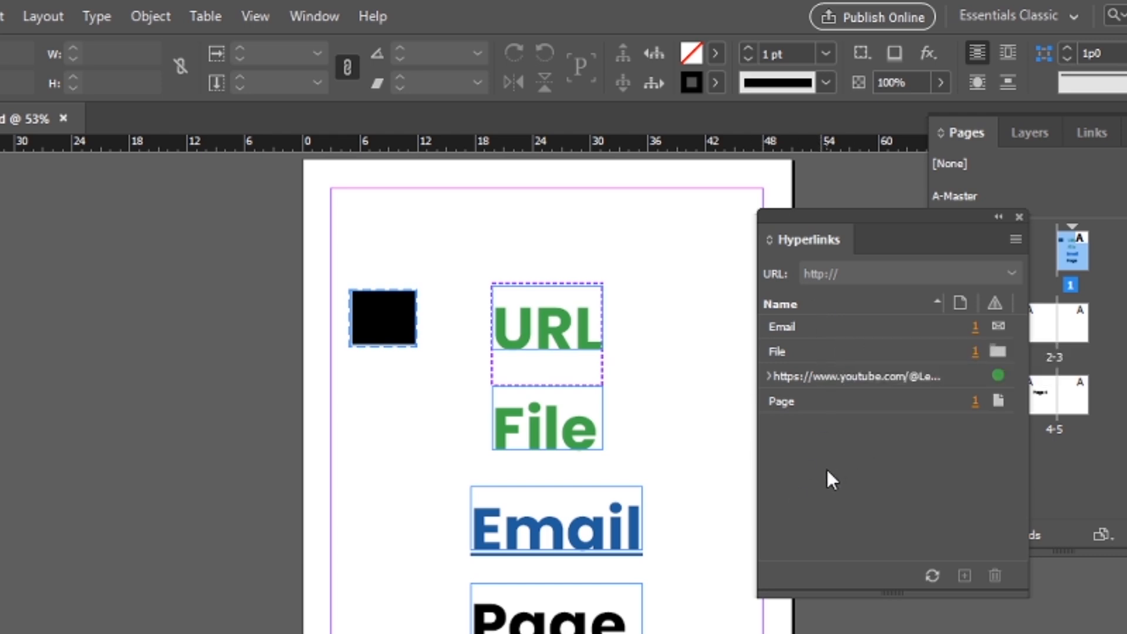
Go to the source text of the Email and File hyperlinks on the page.
{"action": "left_click", "coordinate": [810, 325]}
{"action": "left_click", "coordinate": [974, 351]}
{"action": "left_click", "coordinate": [975, 326]}
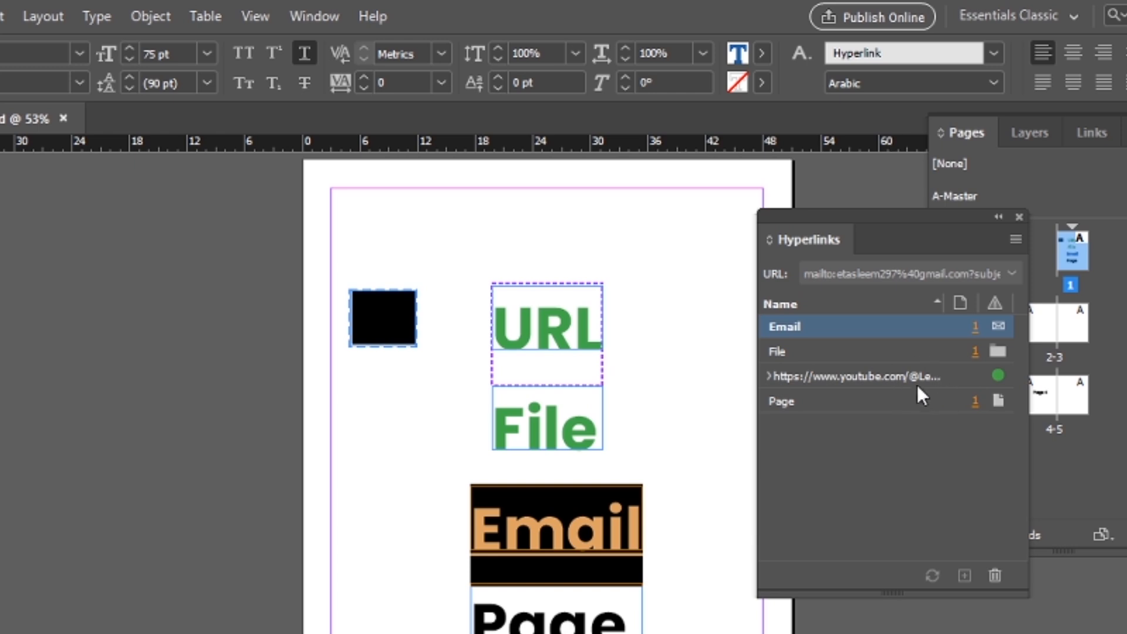
Delete the hyperlink named Page, undo the deletion and deselect the text frame.
{"action": "left_click", "coordinate": [973, 401]}
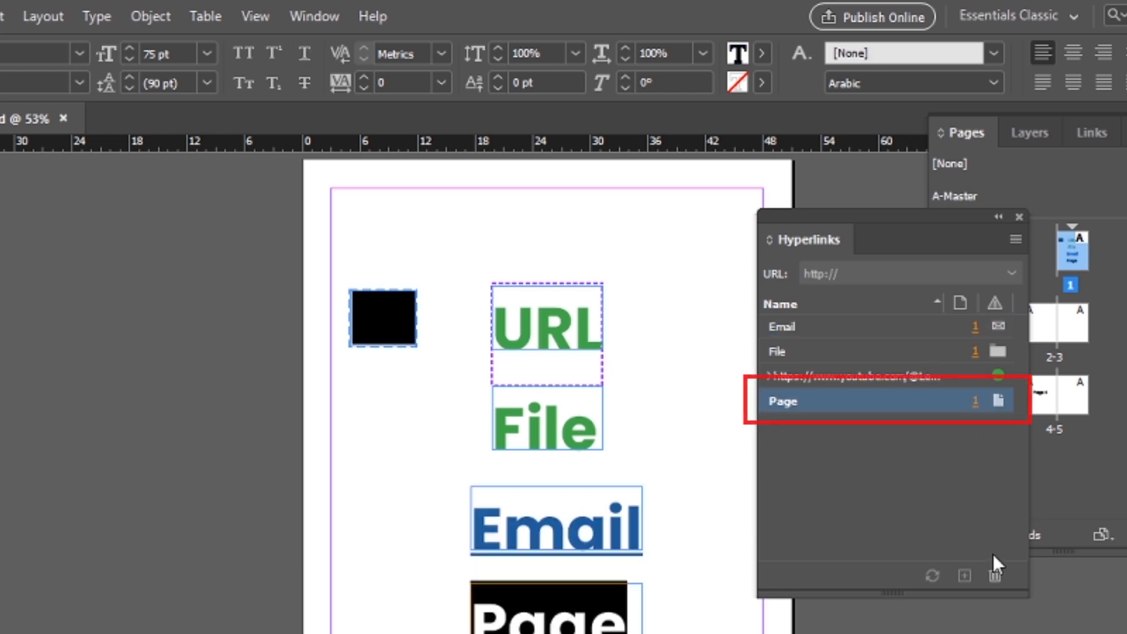
{"action": "left_click", "coordinate": [994, 575]}
{"action": "left_click", "coordinate": [653, 447]}
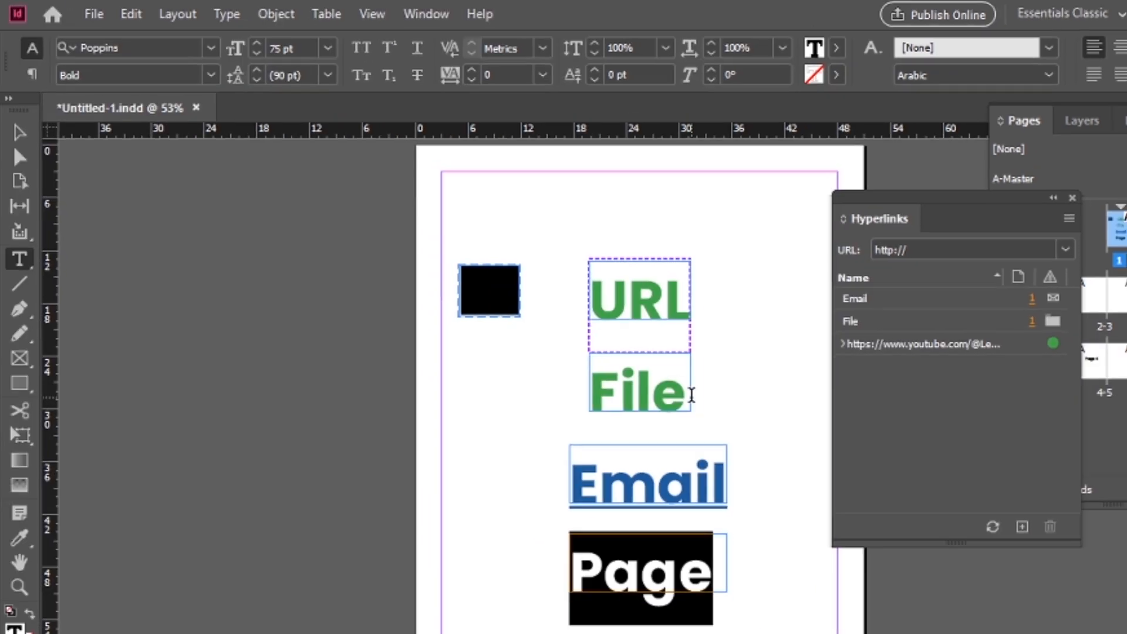
{"action": "key", "text": "ctrl+z"}
{"action": "left_click", "coordinate": [21, 154]}
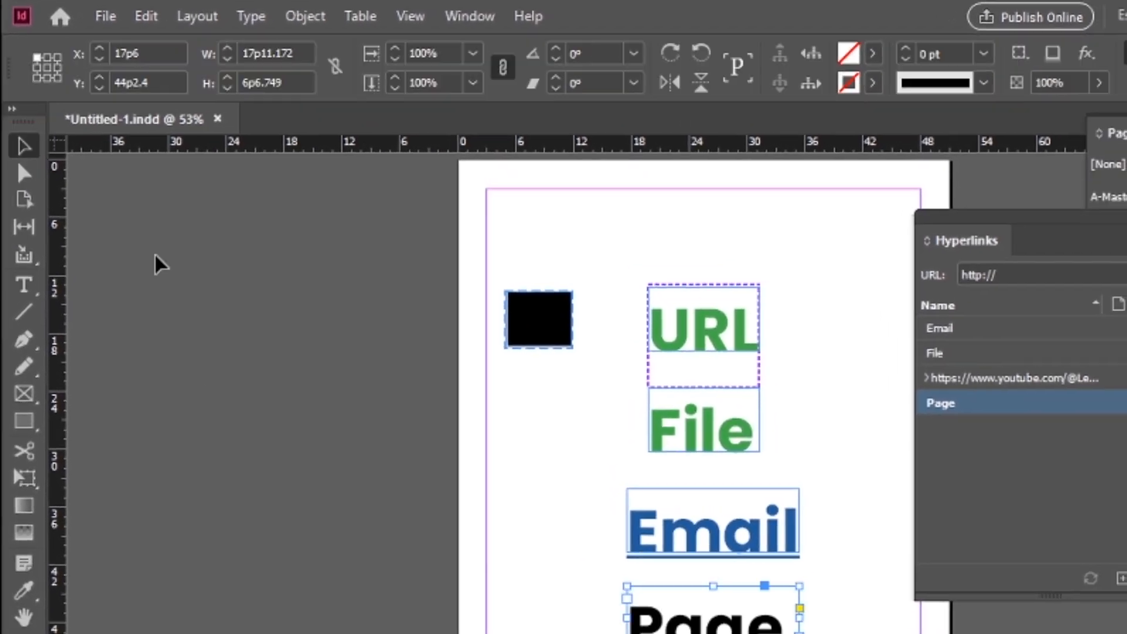
{"action": "left_click", "coordinate": [277, 372]}
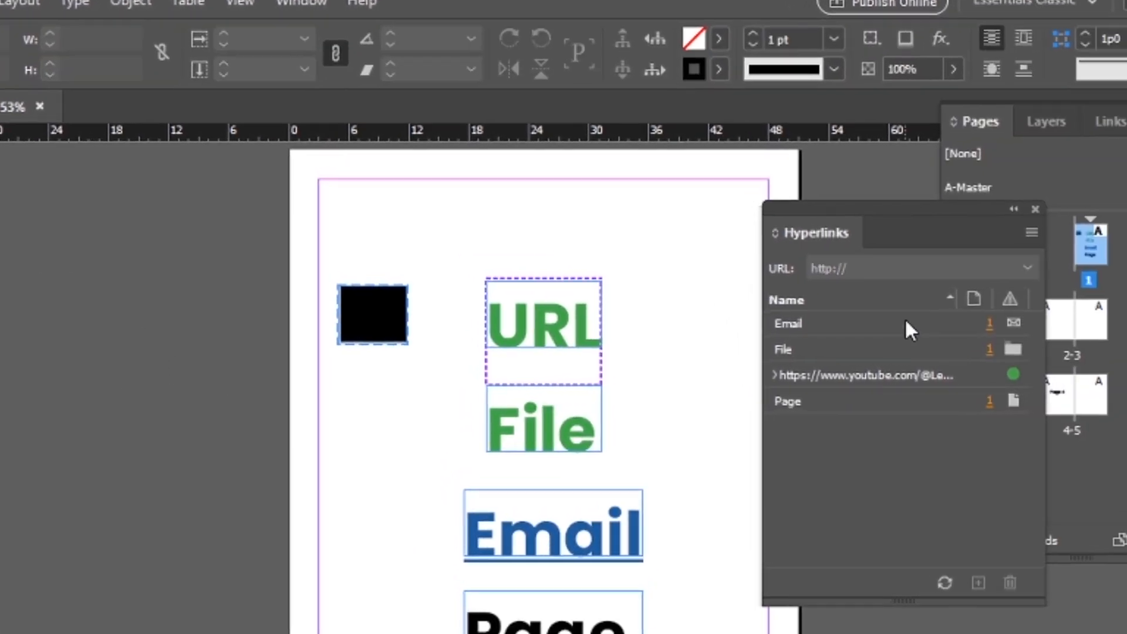
Edit the Email hyperlink, replacing its destination with a different e-mail address, and deselect its text.
{"action": "left_click", "coordinate": [906, 325]}
{"action": "left_click", "coordinate": [989, 324]}
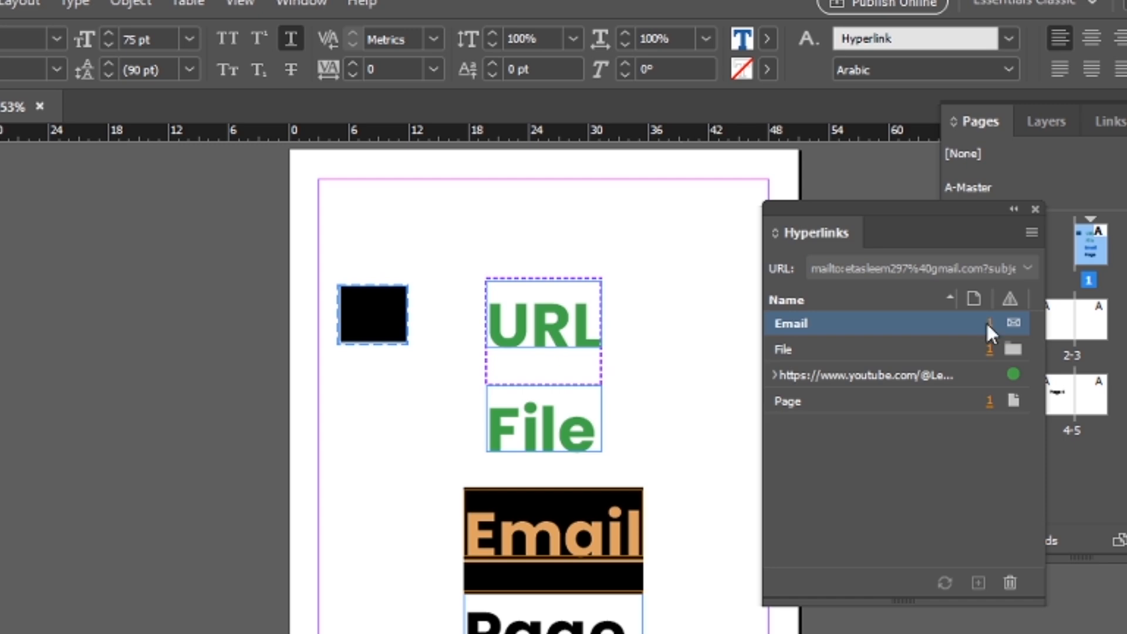
{"action": "left_click", "coordinate": [1031, 233]}
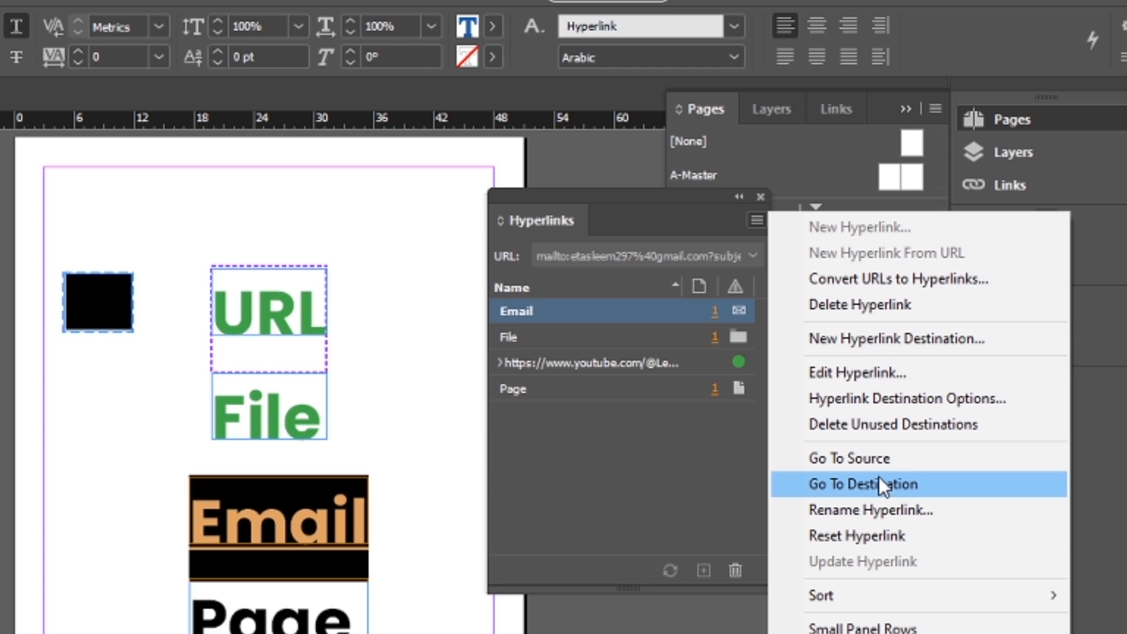
{"action": "left_click", "coordinate": [849, 373]}
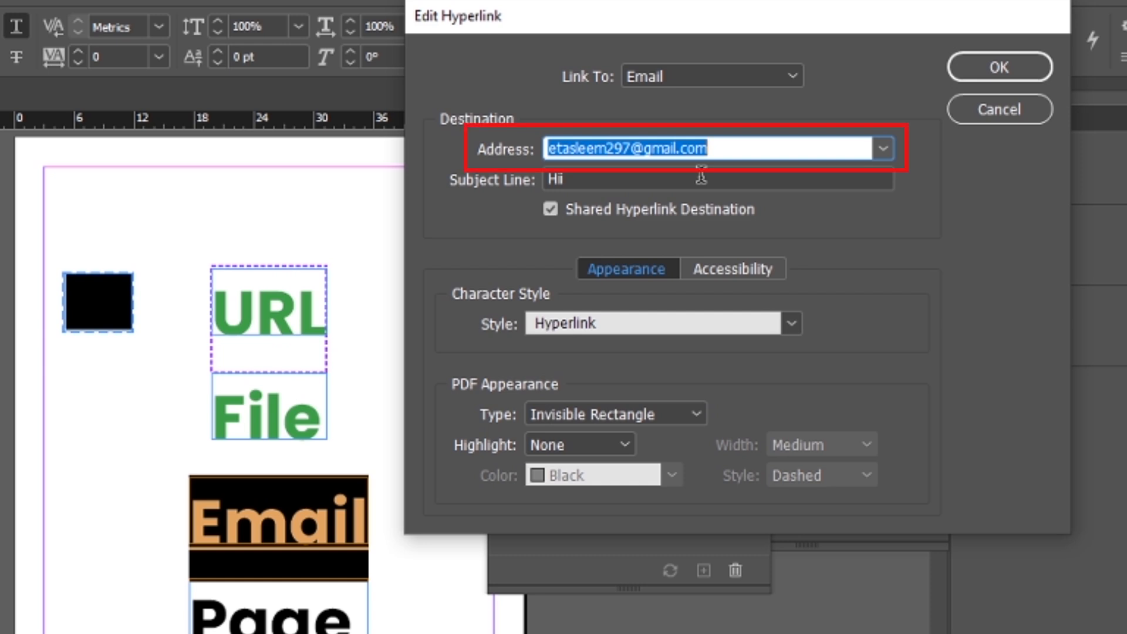
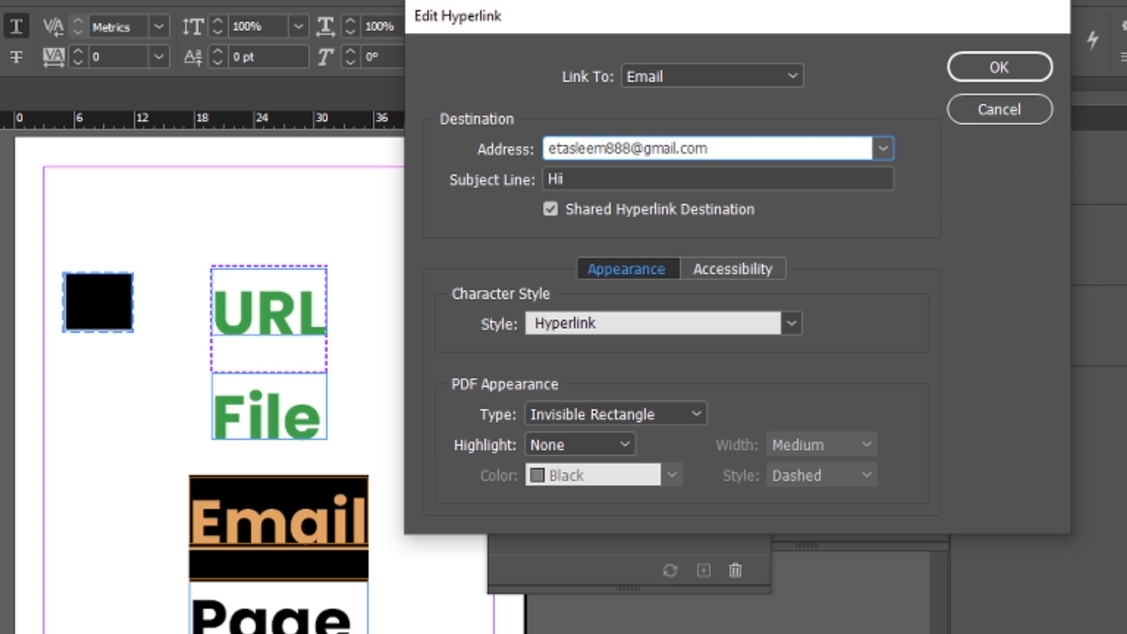
{"action": "left_click", "coordinate": [981, 67]}
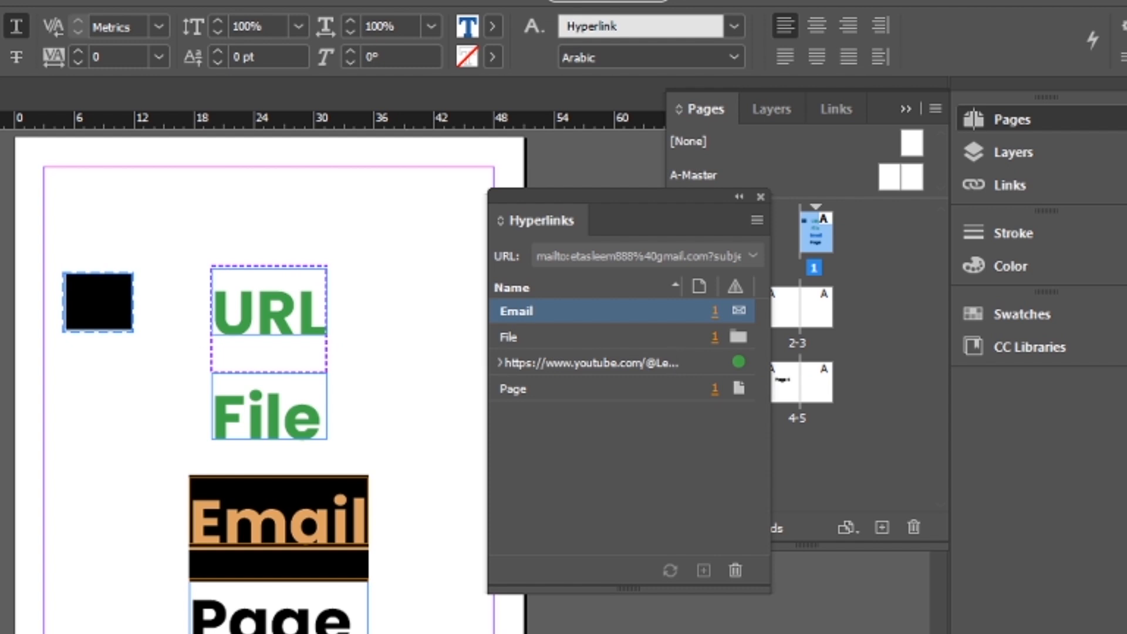
{"action": "key", "text": "Escape"}
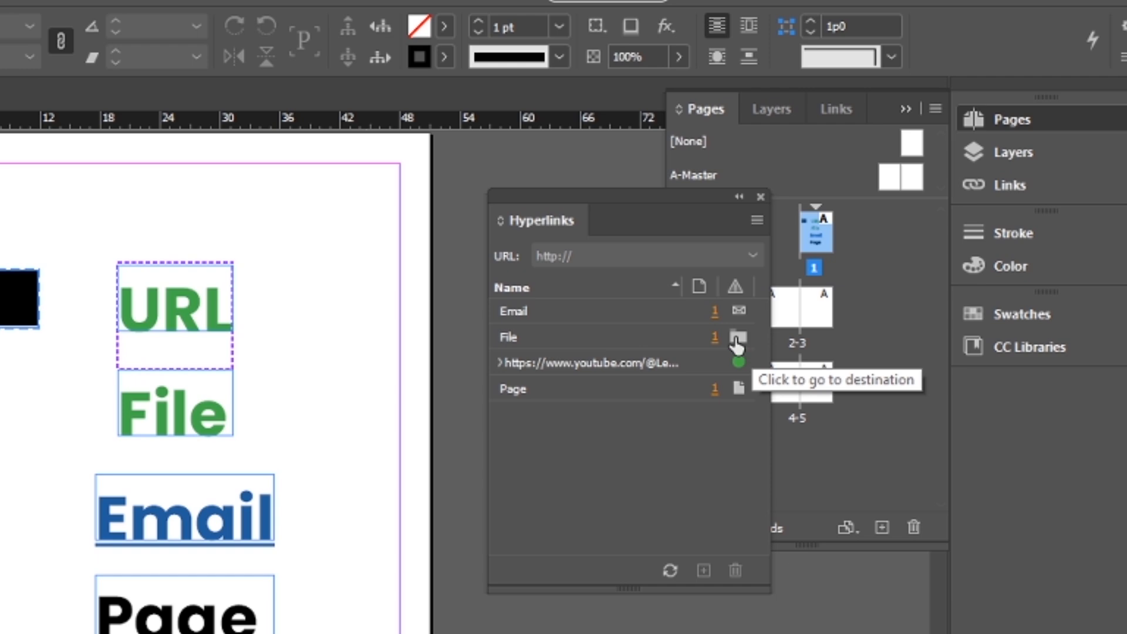
Test the destinations of the File, YouTube and Page hyperlinks, and return to page 1 through the Email hyperlink.
{"action": "left_click", "coordinate": [737, 339]}
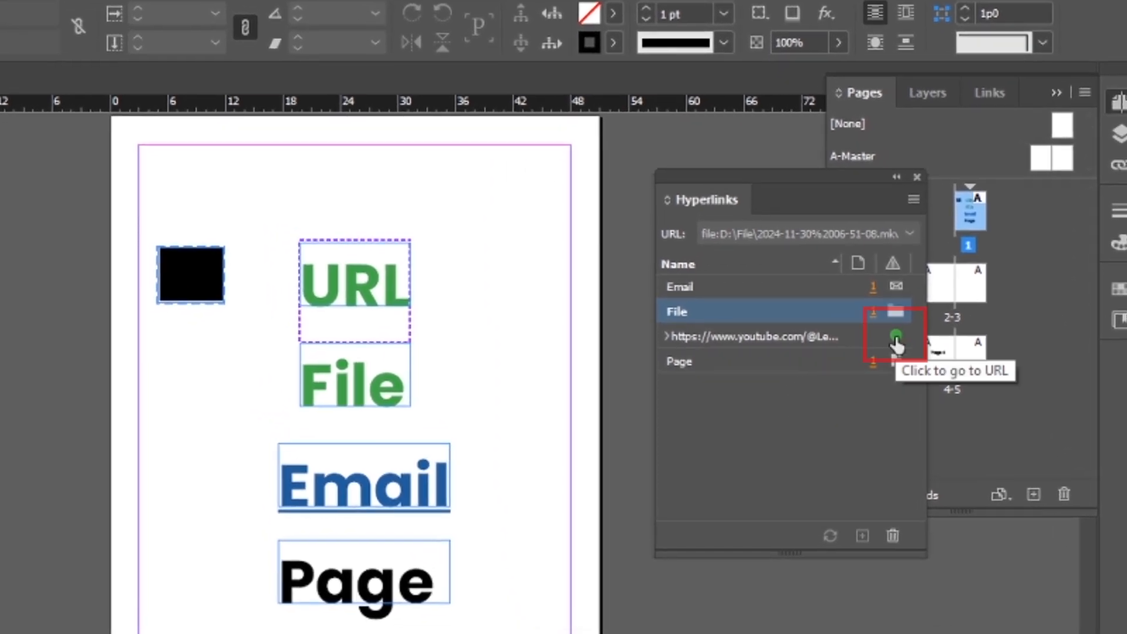
{"action": "left_click", "coordinate": [897, 339]}
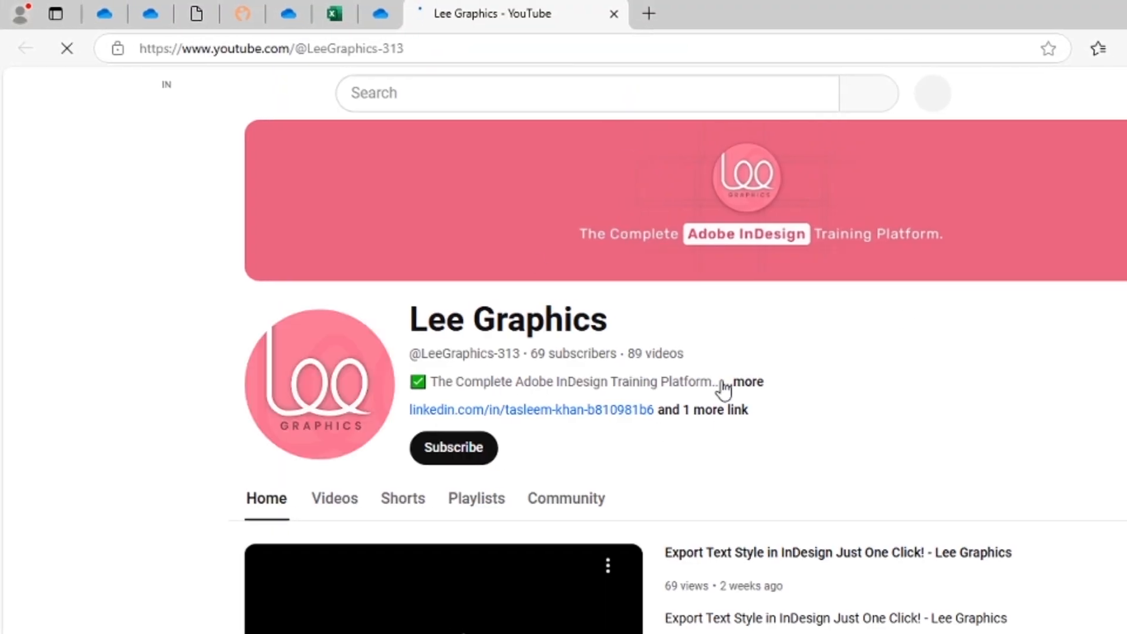
{"action": "scroll", "coordinate": [722, 390], "scroll_direction": "down", "scroll_amount": 3}
{"action": "left_click", "coordinate": [274, 564]}
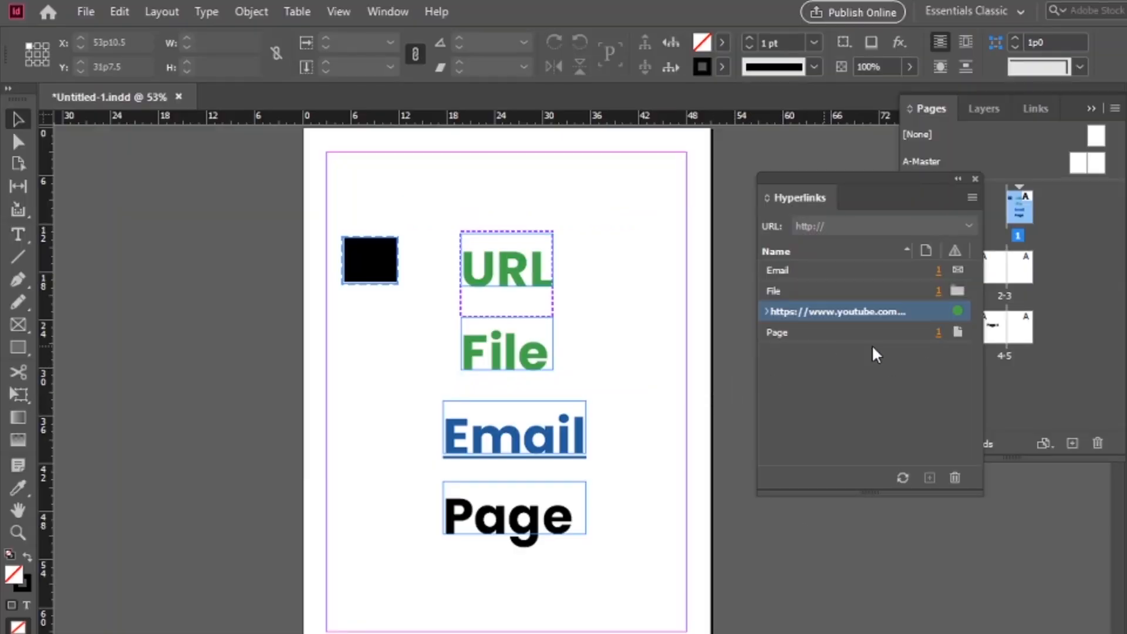
{"action": "left_click", "coordinate": [959, 333]}
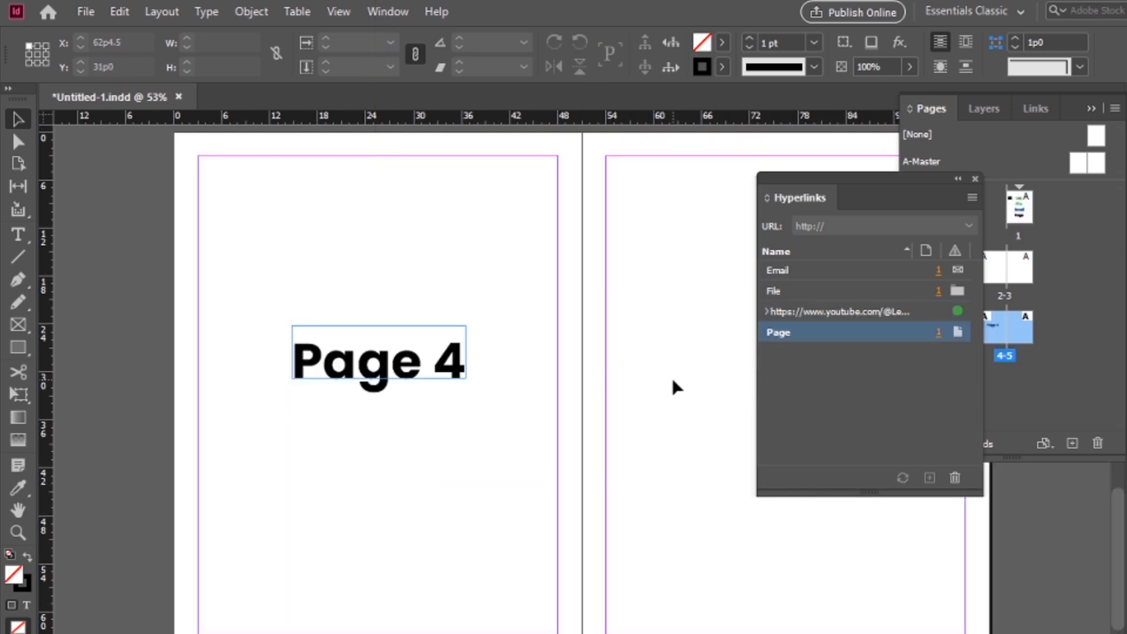
{"action": "left_click", "coordinate": [887, 273]}
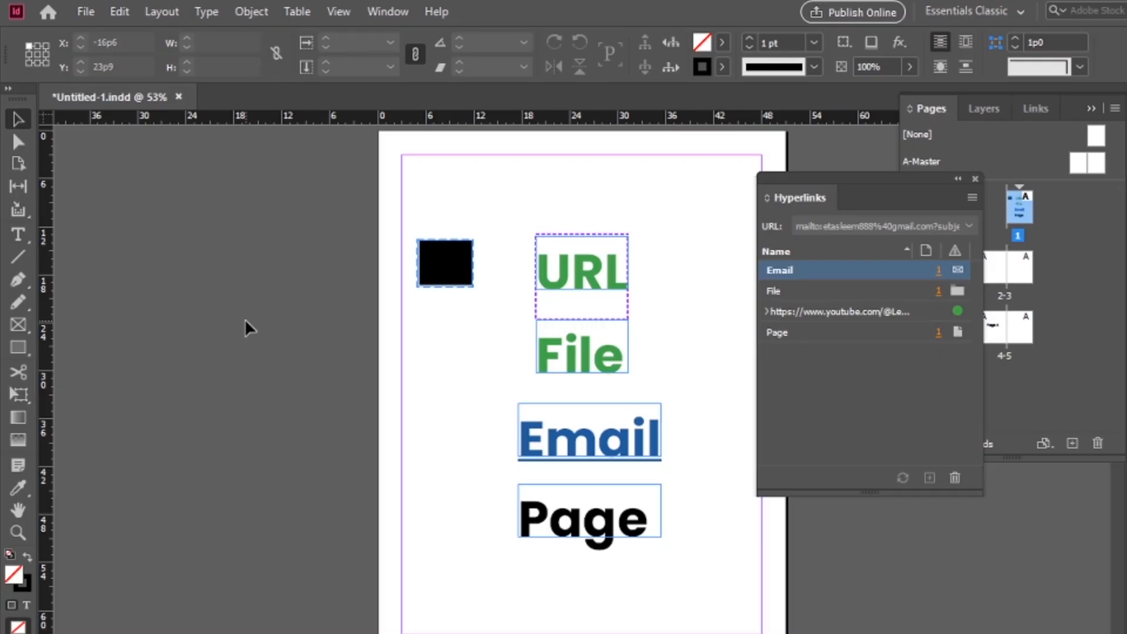
Export the document as the Adobe PDF (Interactive) file Untitled-1.pdf and show its whole first page in Acrobat Reader.
{"action": "left_click", "coordinate": [86, 11]}
{"action": "left_click", "coordinate": [288, 383]}
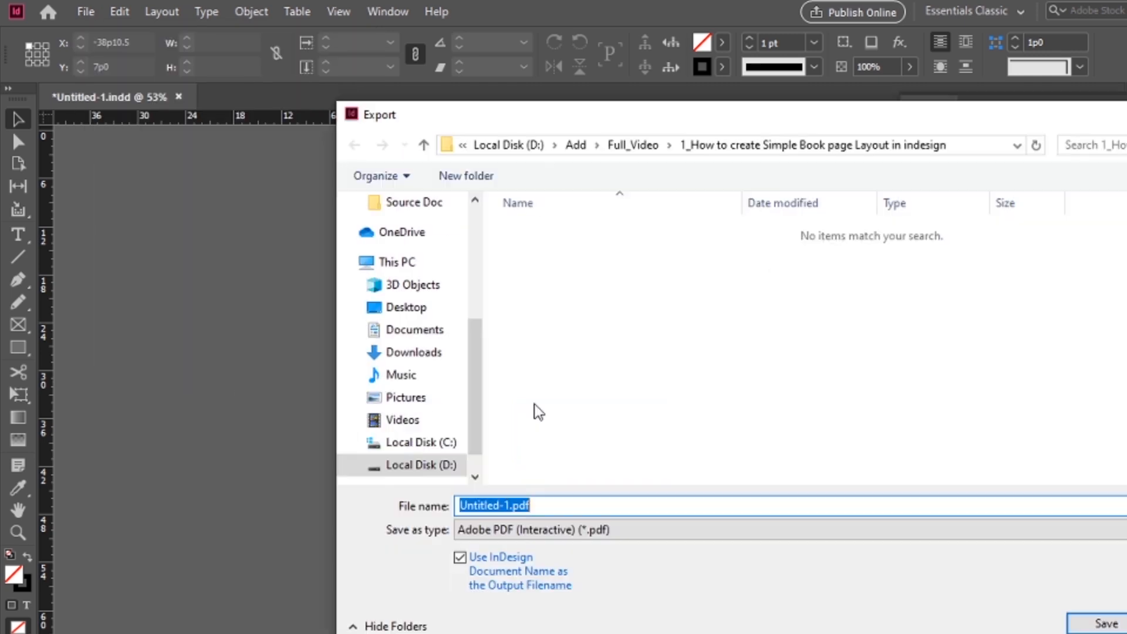
{"action": "left_click", "coordinate": [610, 530]}
{"action": "left_click", "coordinate": [516, 563]}
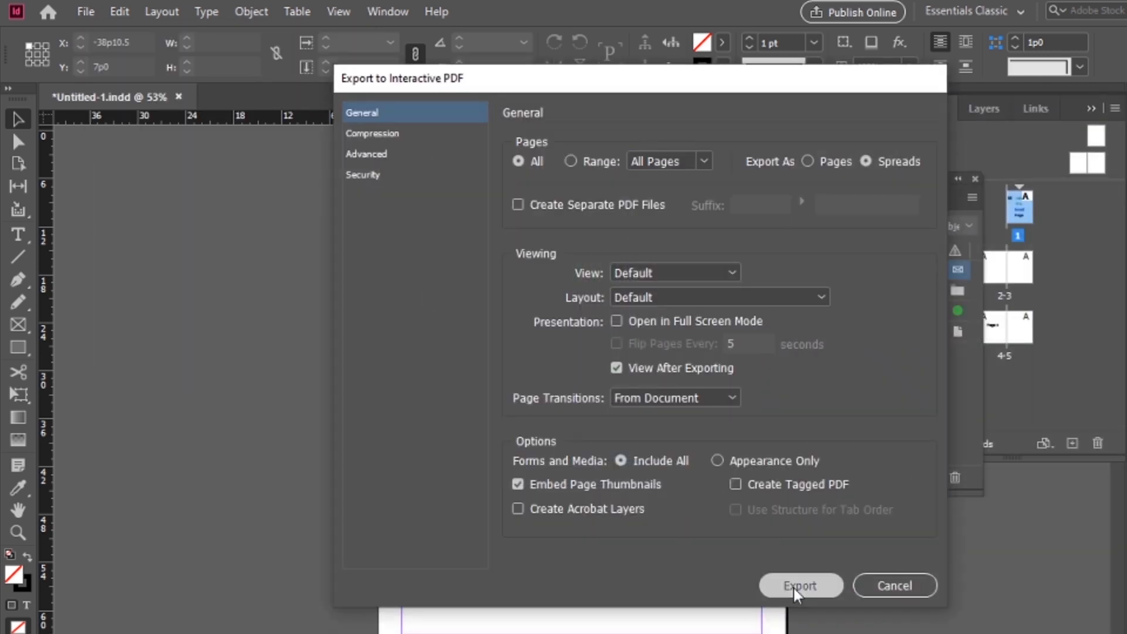
{"action": "left_click", "coordinate": [795, 585]}
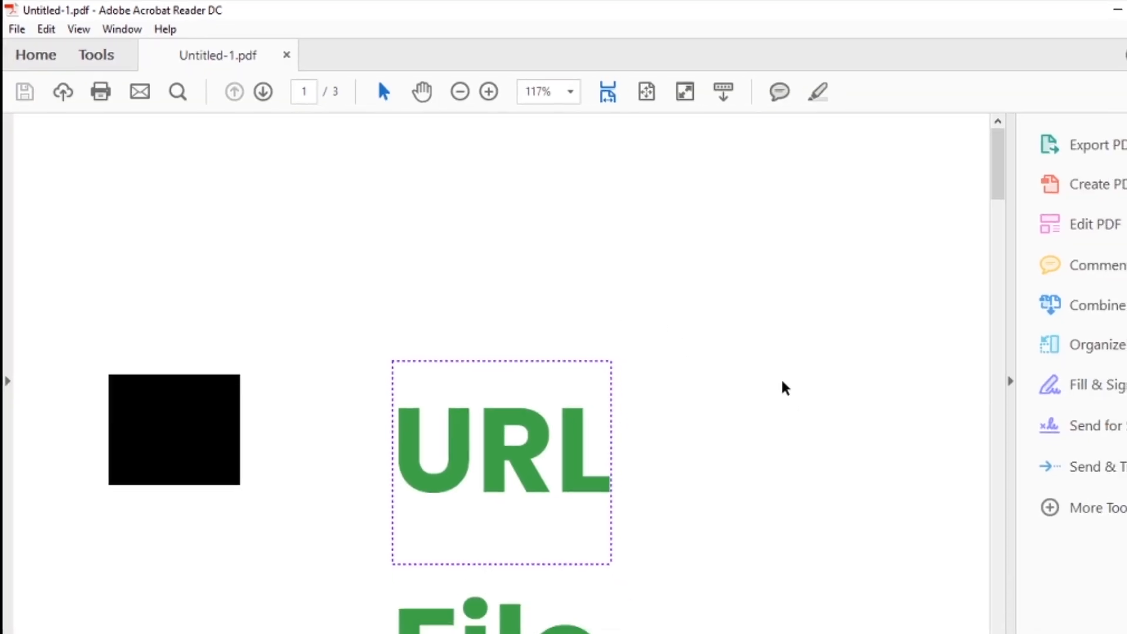
{"action": "key", "text": "ctrl+0"}
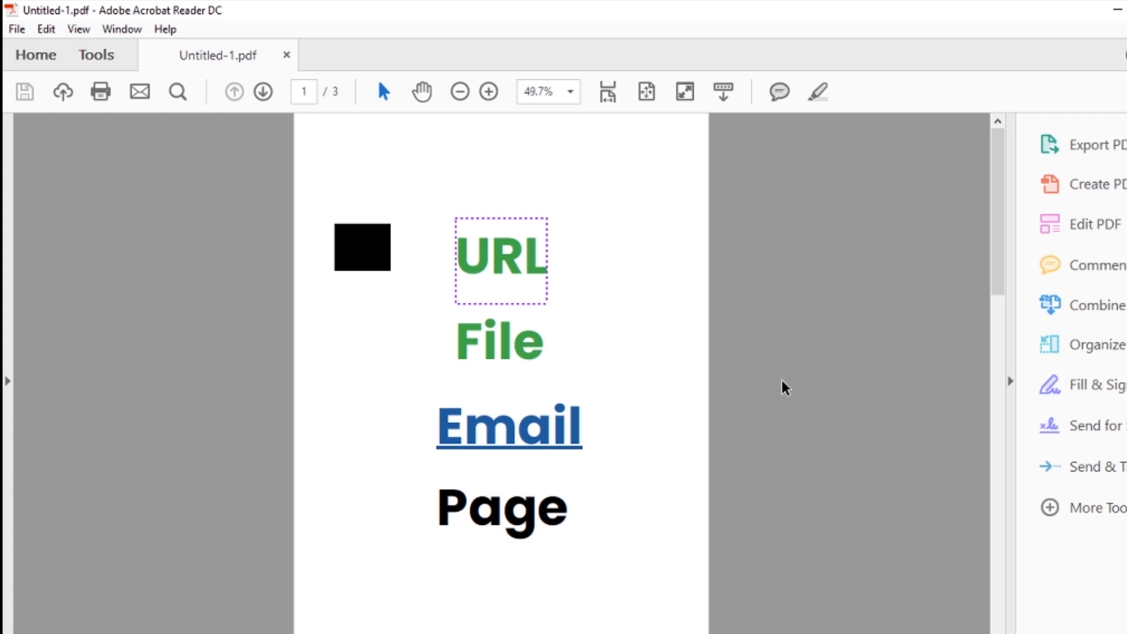